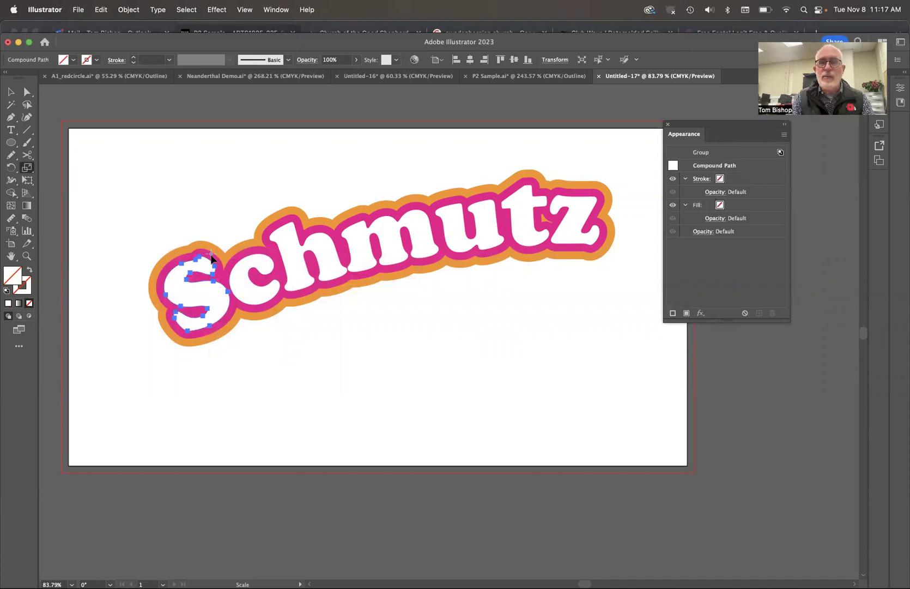
- Enlarge the letter S with the Scale tool so it extends well below the other letters, and deselect it
drag(162, 379, 92, 429)
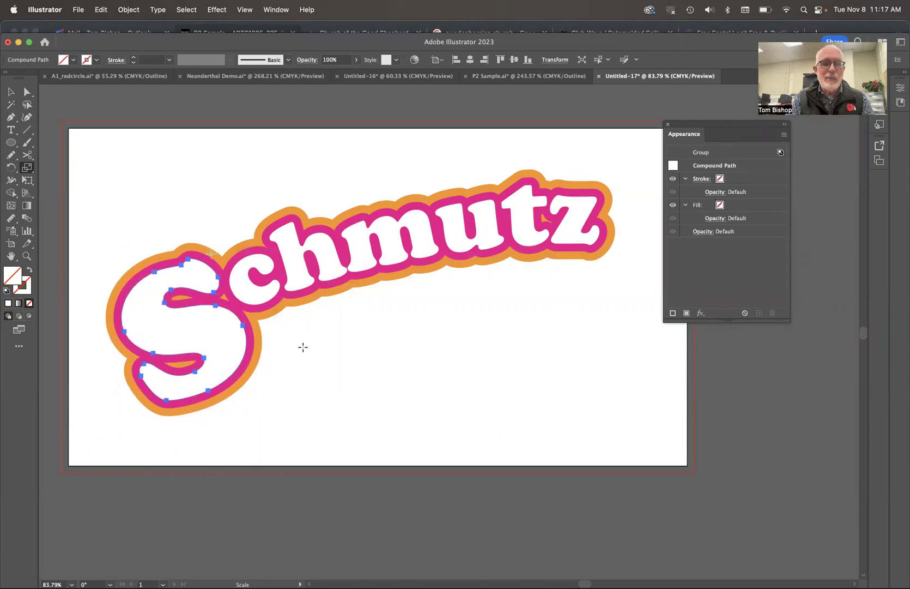
key(super+shift+a)
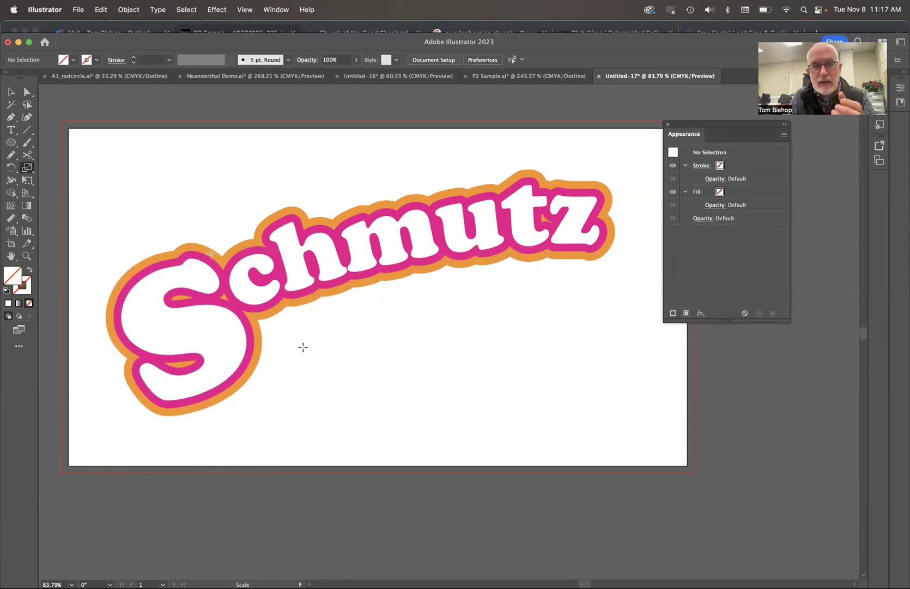
- Toggle the artwork between Preview and Outline display, ending in Outline
key(super)
key(super+y)
key(super+y)
key(super+y)
key(super+y)
key(super+y)
key(super+y)
key(super+y)
key(super+y)
key(super+y)
key(super+y)
key(super+y)
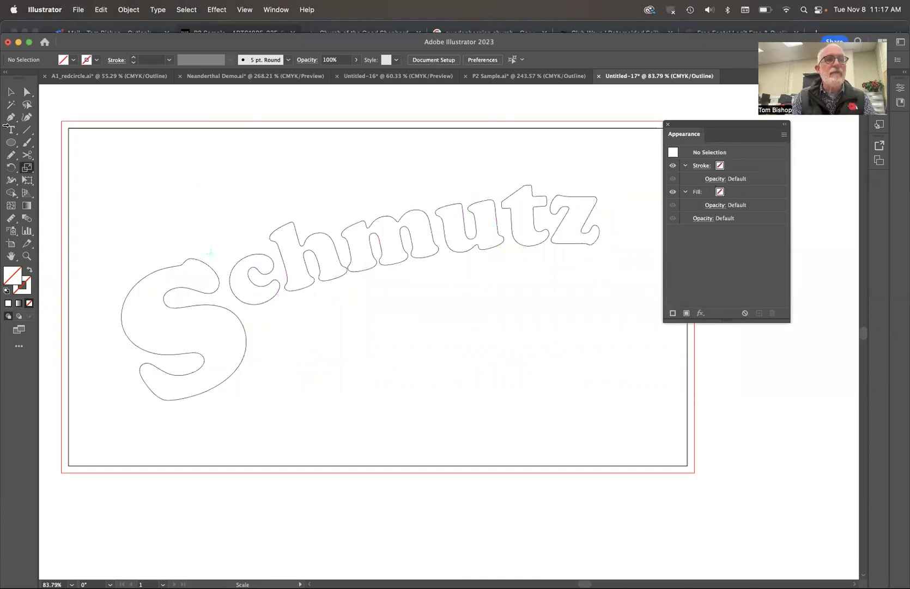
- With the Pen tool, draw the lower edge of a swash from the S's lower curl, curving beneath the other letters
click(9, 118)
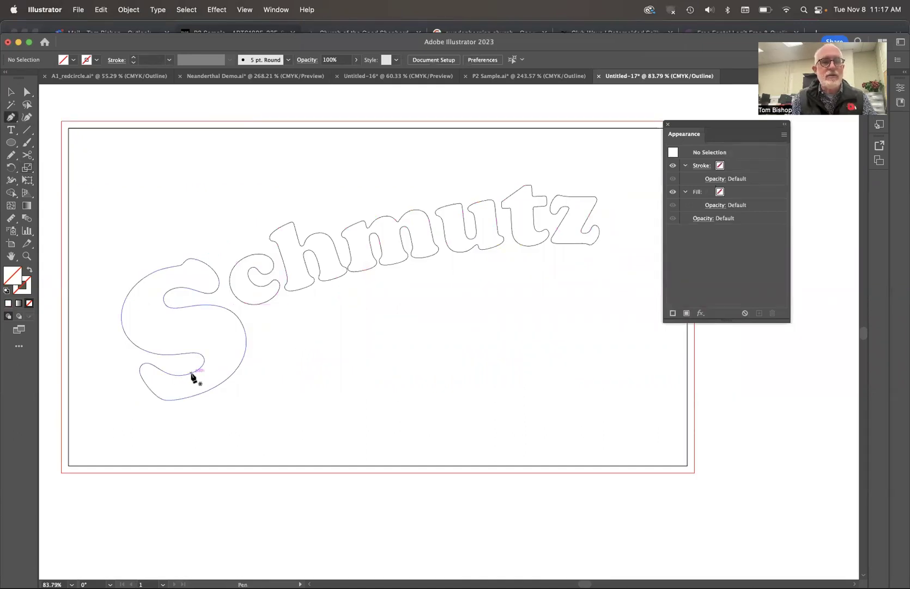
drag(176, 375, 159, 370)
drag(241, 334, 295, 342)
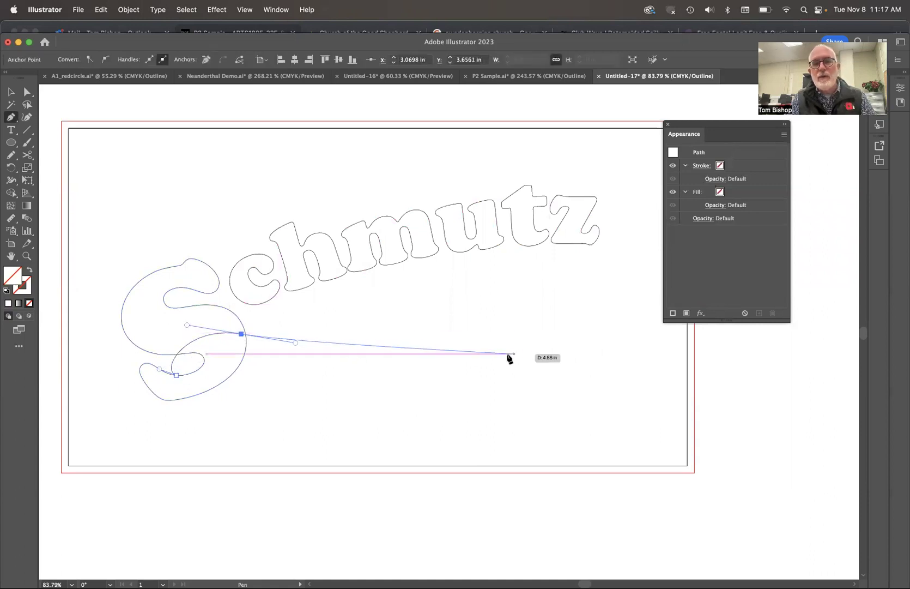
drag(482, 358, 551, 333)
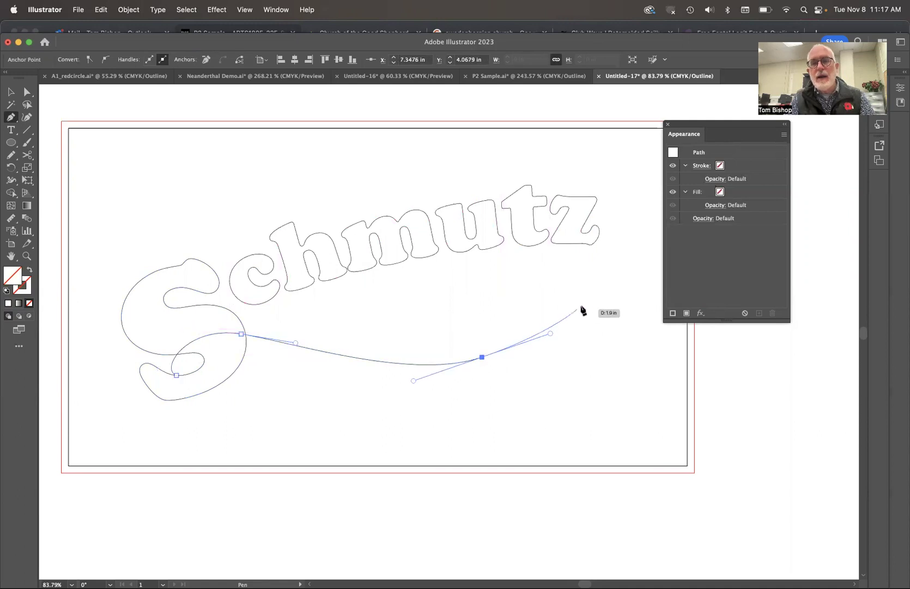
- Draw the swash's hooked tip below the z, curve its upper edge back into the base of the S, and close the path
click(570, 266)
drag(569, 267, 557, 284)
drag(420, 333, 333, 324)
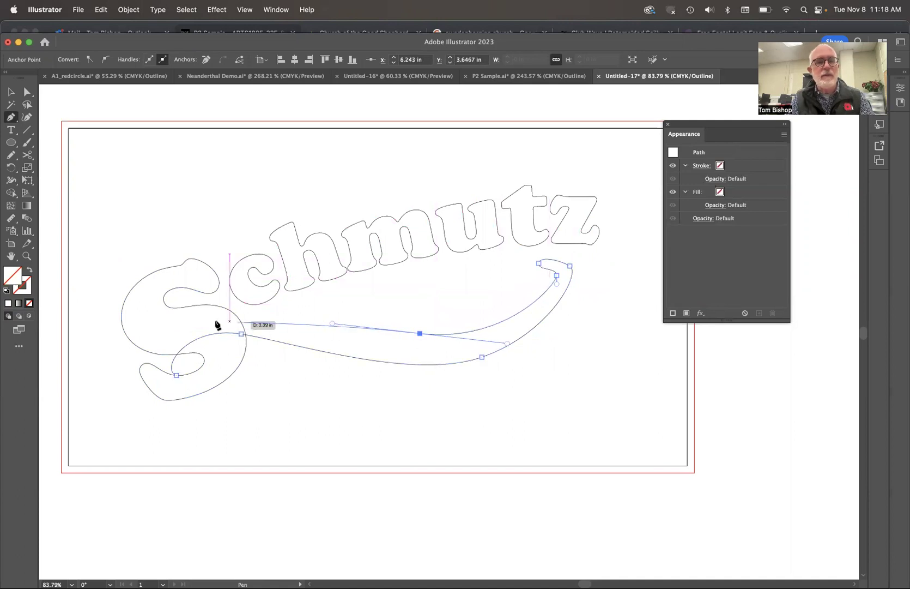
drag(201, 326, 164, 345)
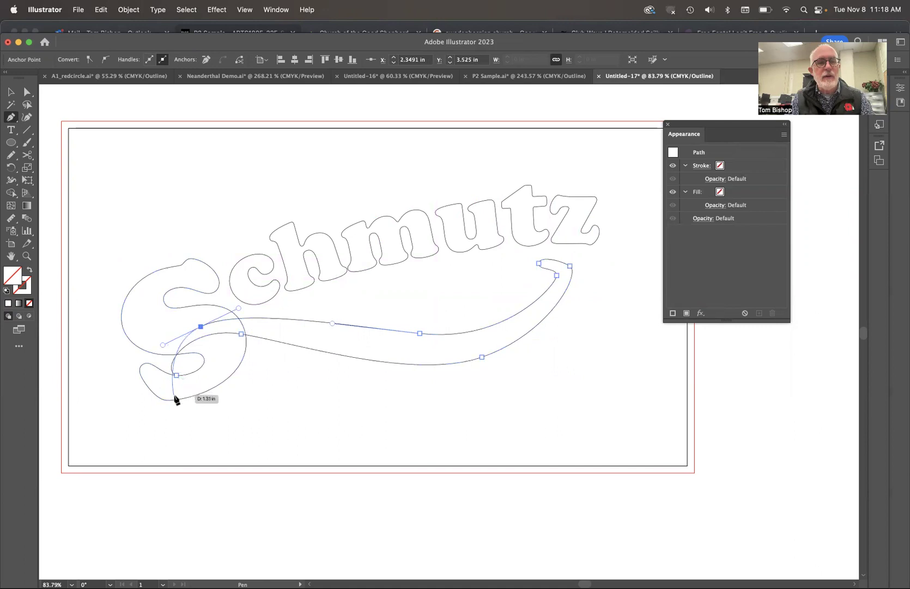
drag(180, 399, 236, 415)
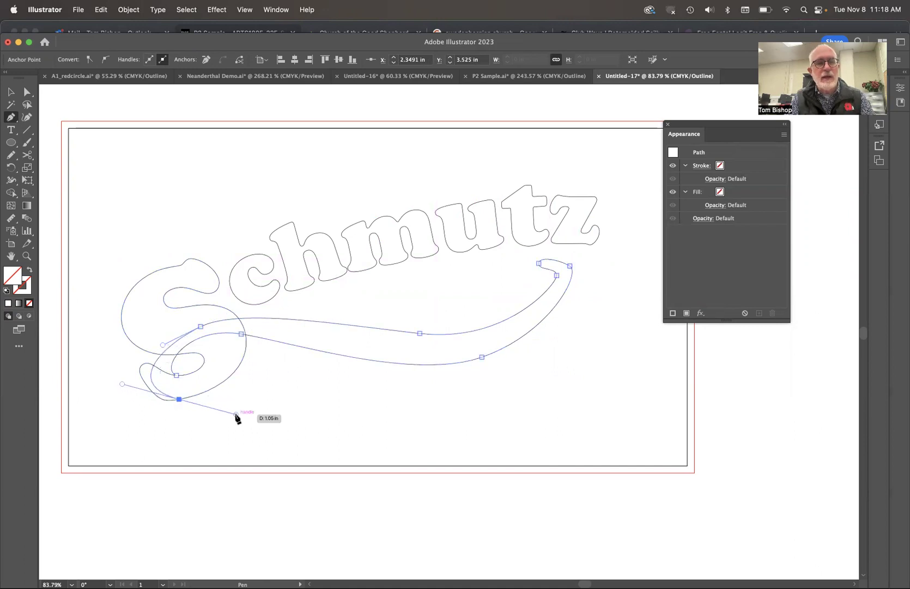
click(178, 376)
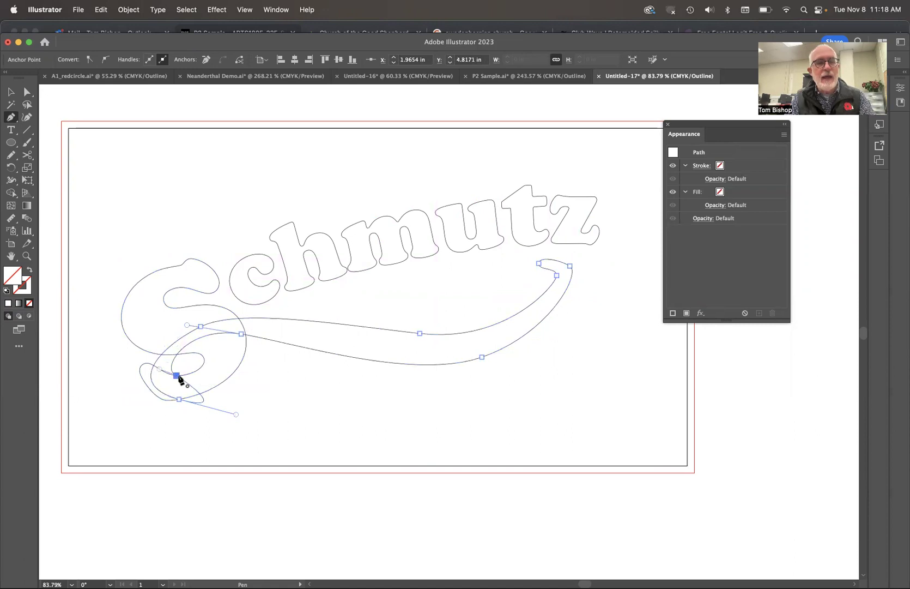
- Adjust the direction handles of the swash's bottom anchor so its curve follows the base of the S
drag(236, 414, 224, 396)
key(super)
super+click(179, 400)
mouse_move(121, 407)
mouse_down()
mouse_move(137, 408)
mouse_move(126, 409)
mouse_up()
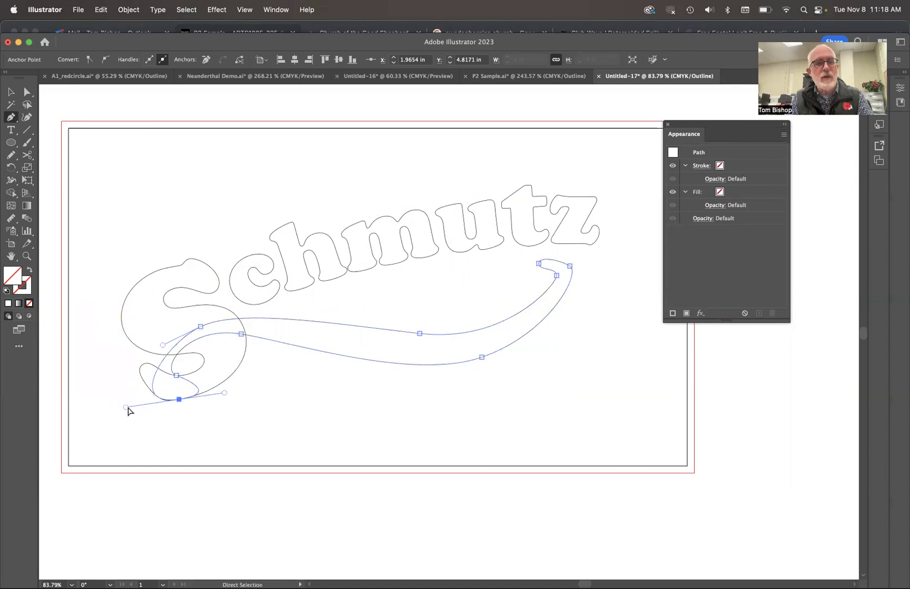
super+click(267, 404)
- Reshape the swash at its starting anchor by angling the handles to blend with the S's inner curl, and deselect it
scroll(196, 390, up, 5)
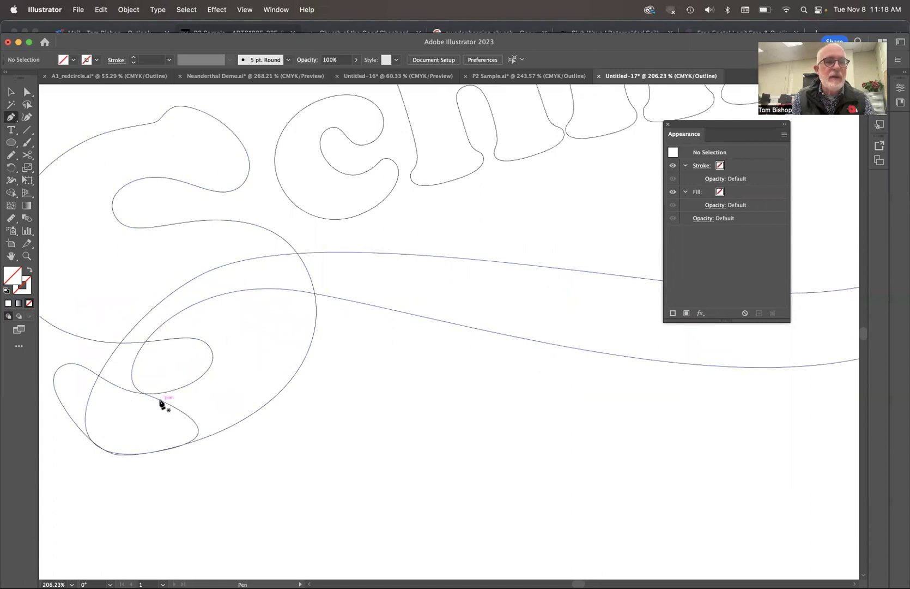
click(159, 400)
key(super+z)
super+click(160, 399)
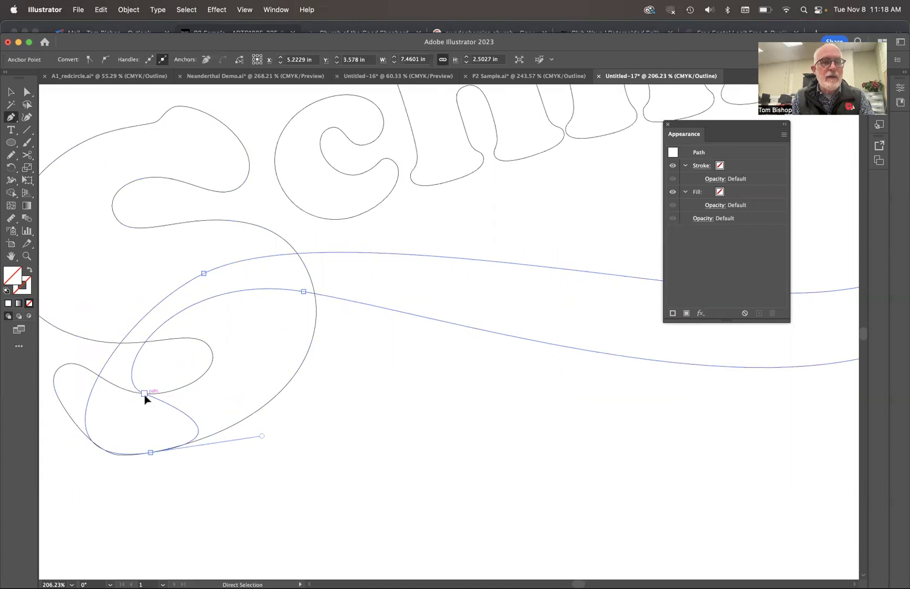
super+click(145, 394)
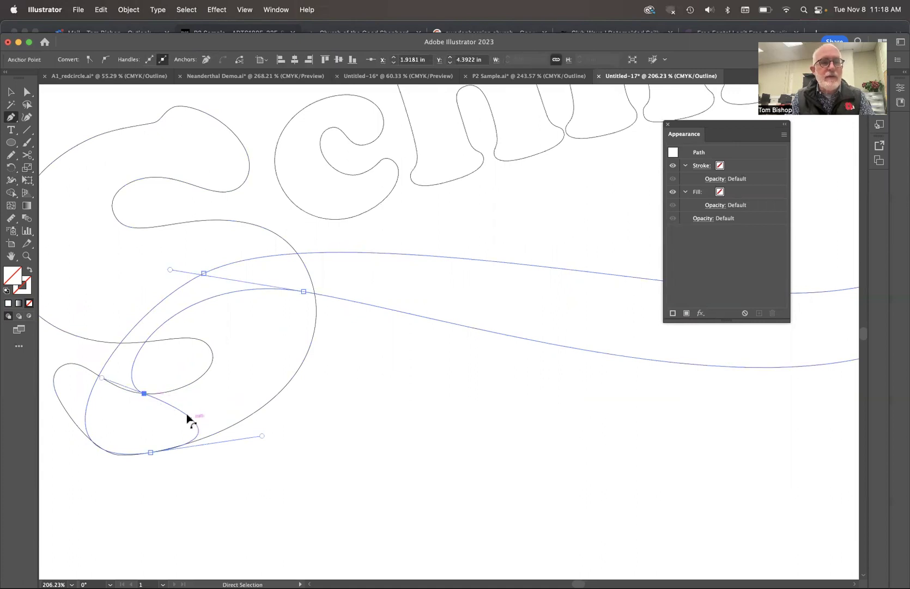
drag(145, 394, 81, 386)
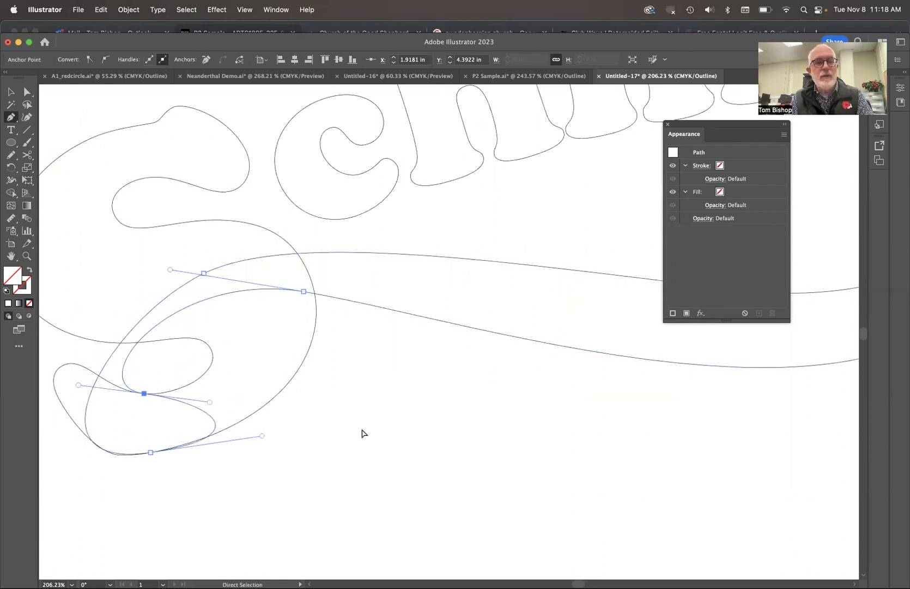
super+click(362, 433)
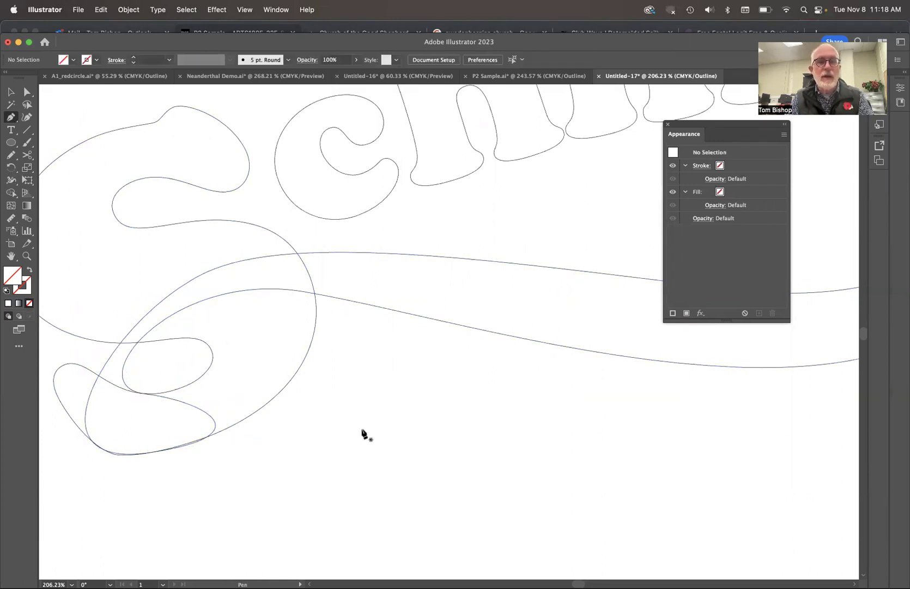
- Check the artwork in Preview and Outline, and examine where the swash path overlaps the lower part of the S
key(super+0)
key(super+y)
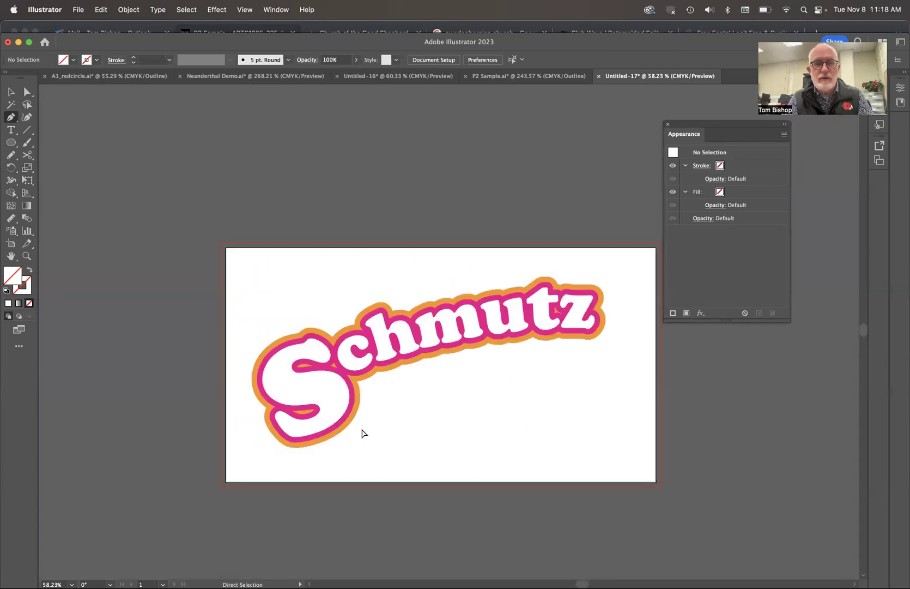
key(super+y)
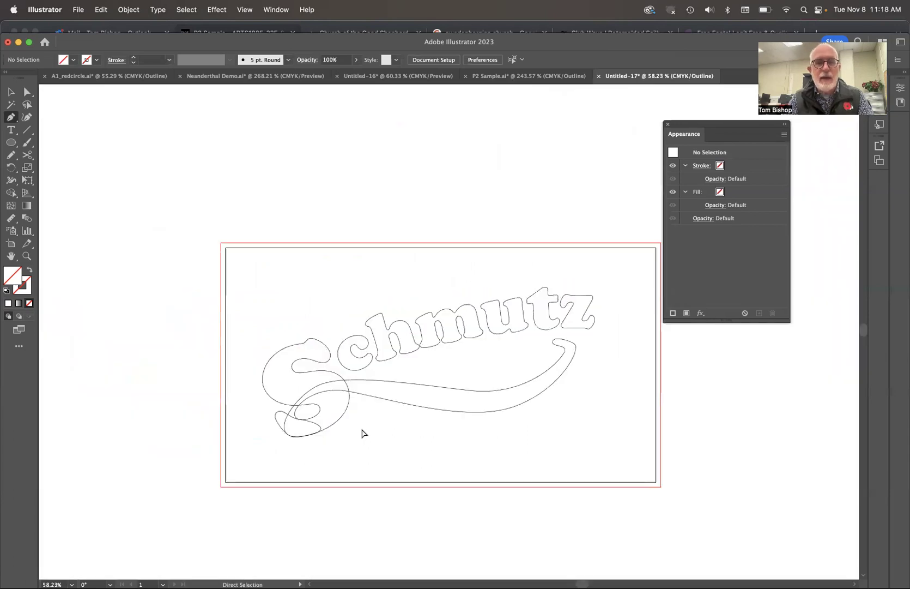
click(403, 408)
scroll(315, 426, up, 5)
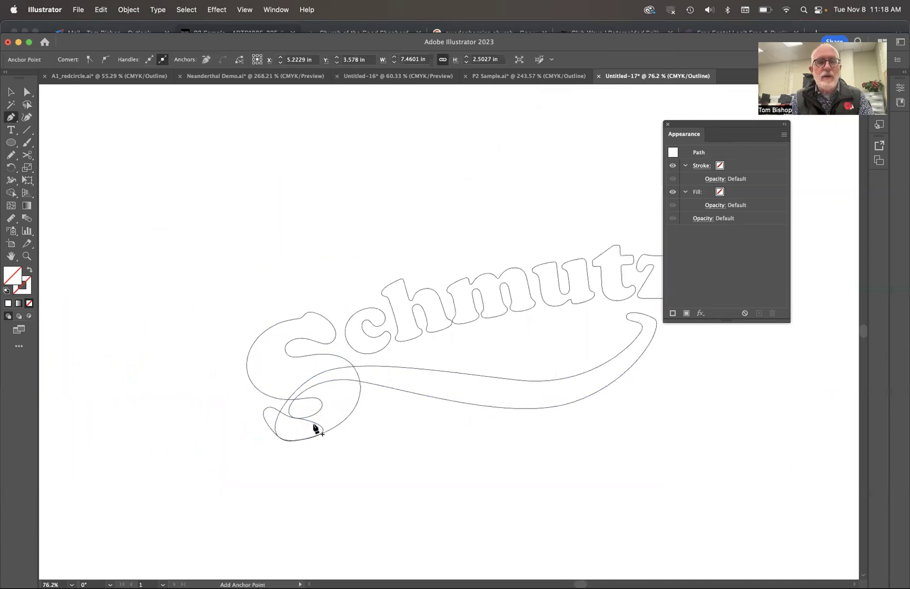
super+click(421, 487)
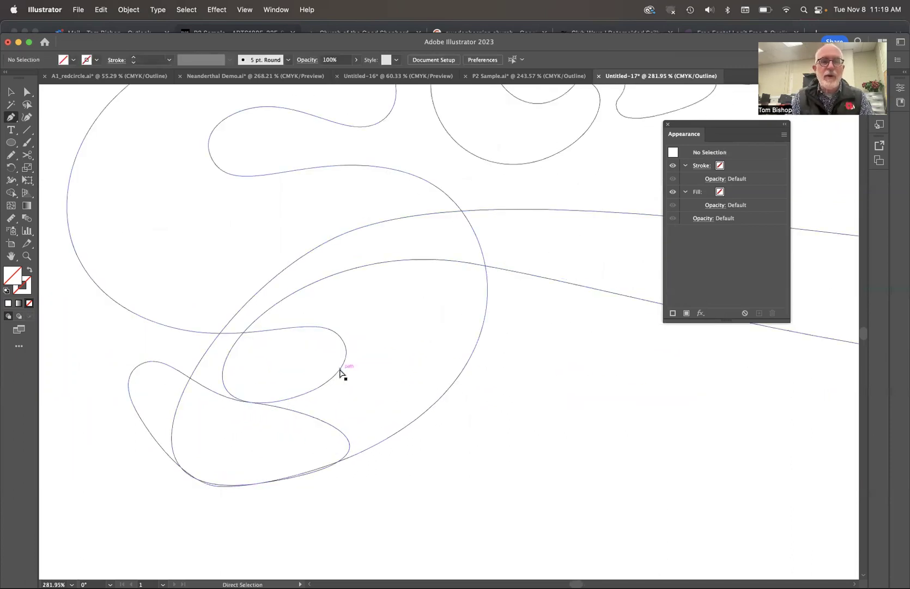
super+click(341, 373)
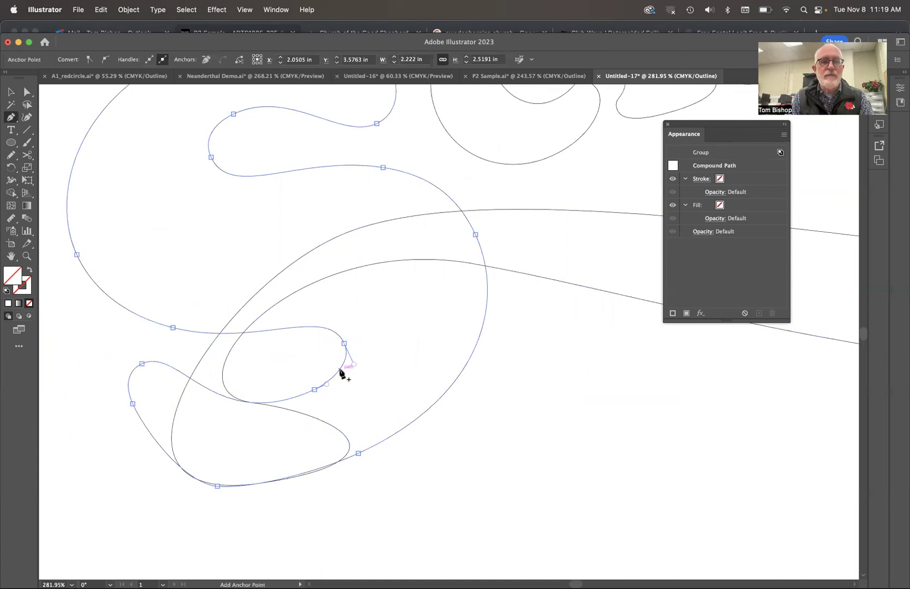
super+click(235, 344)
super+click(274, 363)
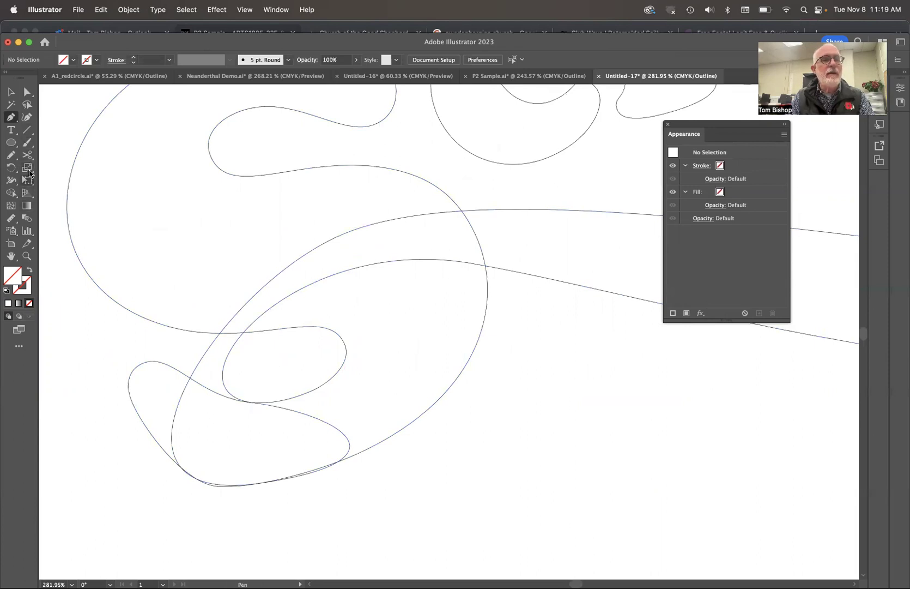
- Cut the swash path with the Scissors tool at its inner-curl and bottom anchors, and delete the short segment between them
click(30, 156)
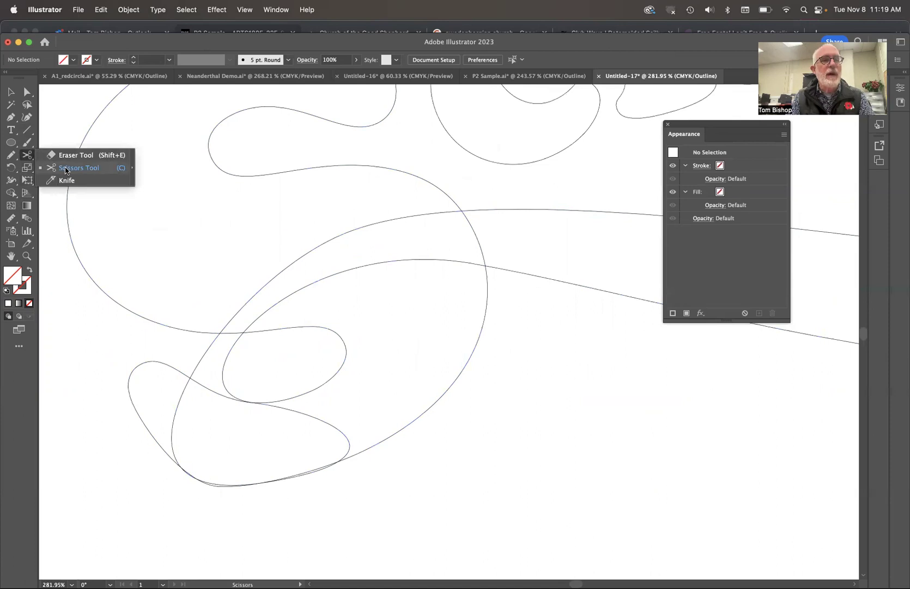
click(67, 168)
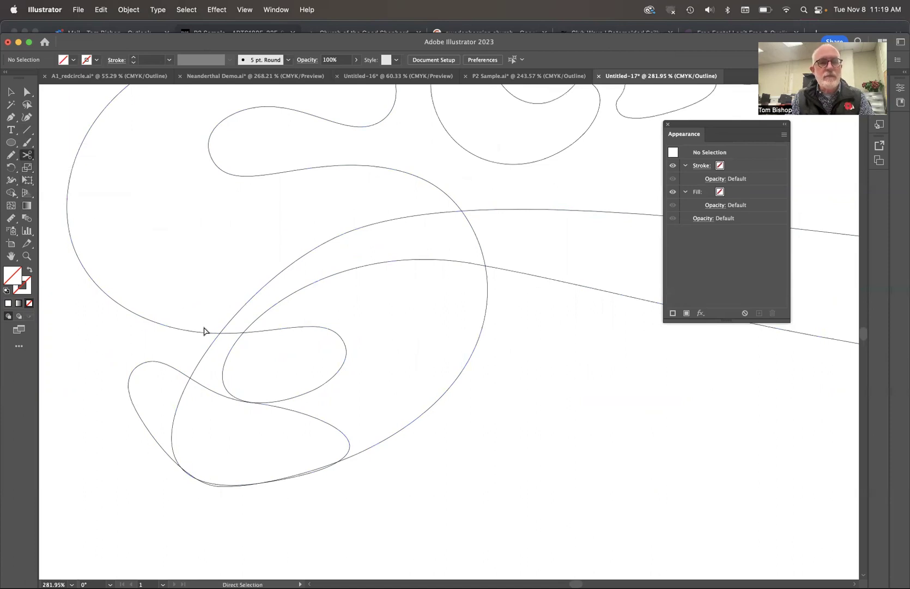
super+click(229, 356)
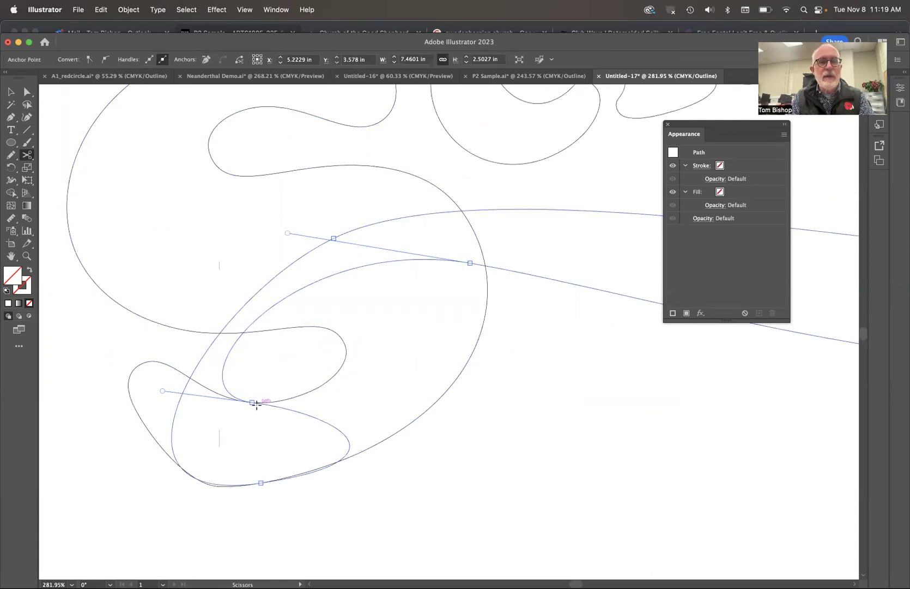
click(253, 403)
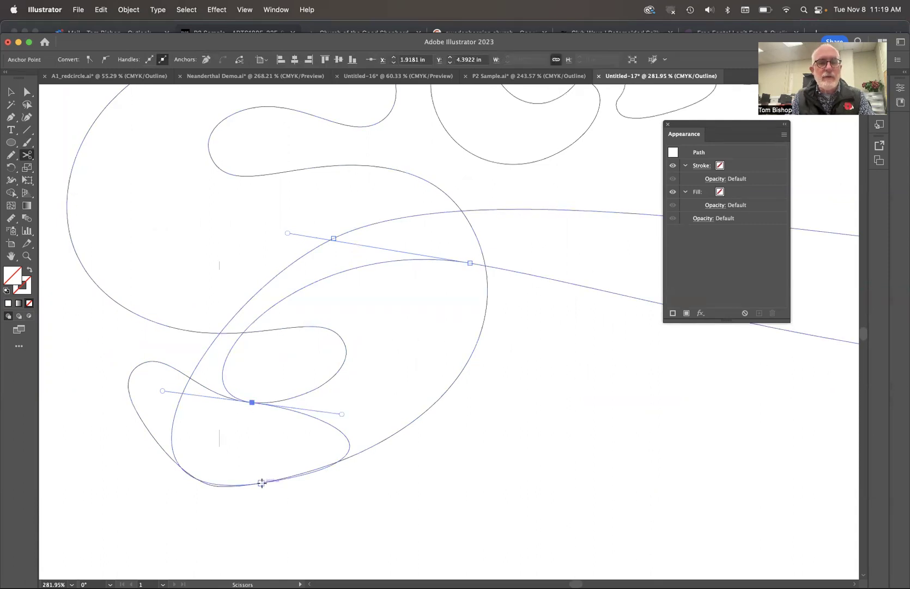
click(261, 484)
super+click(293, 499)
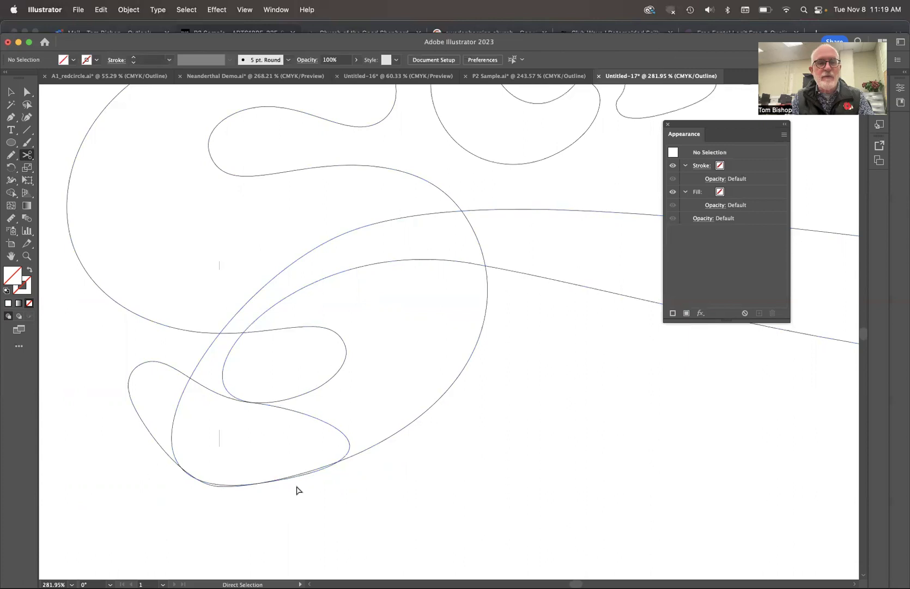
super+click(348, 438)
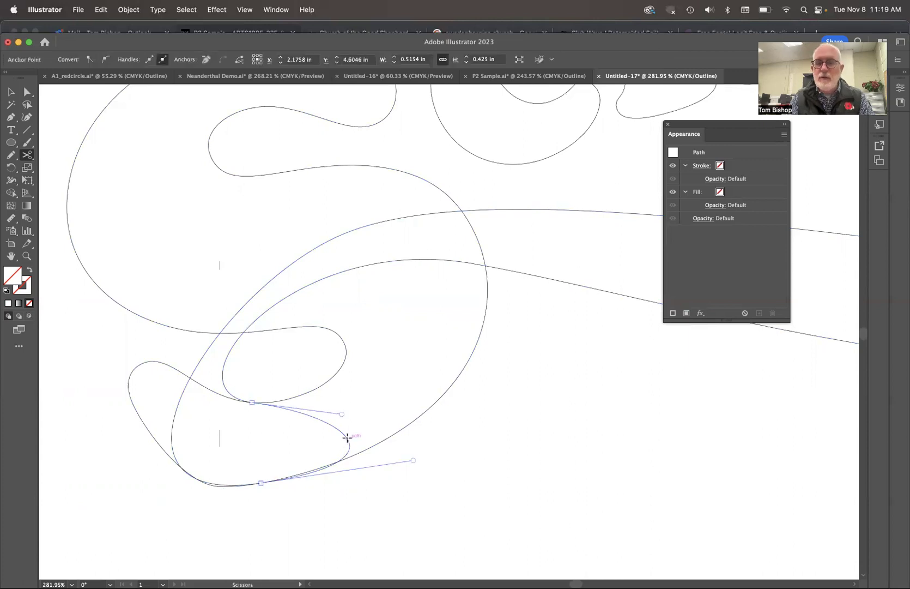
key(Delete)
super+click(348, 437)
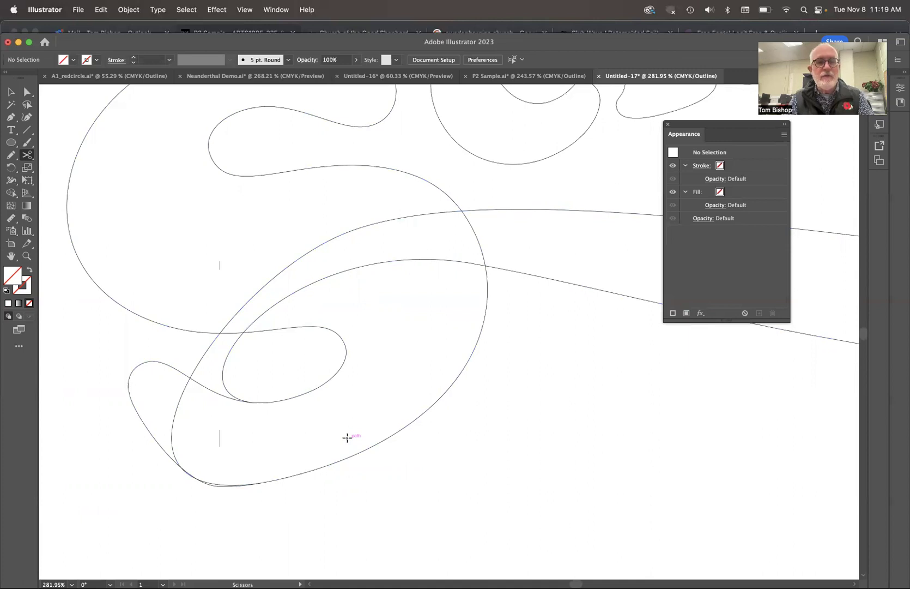
- Cut the S outline with the Scissors tool at its inner curl and along its base, near the swash's two open ends
super+click(236, 347)
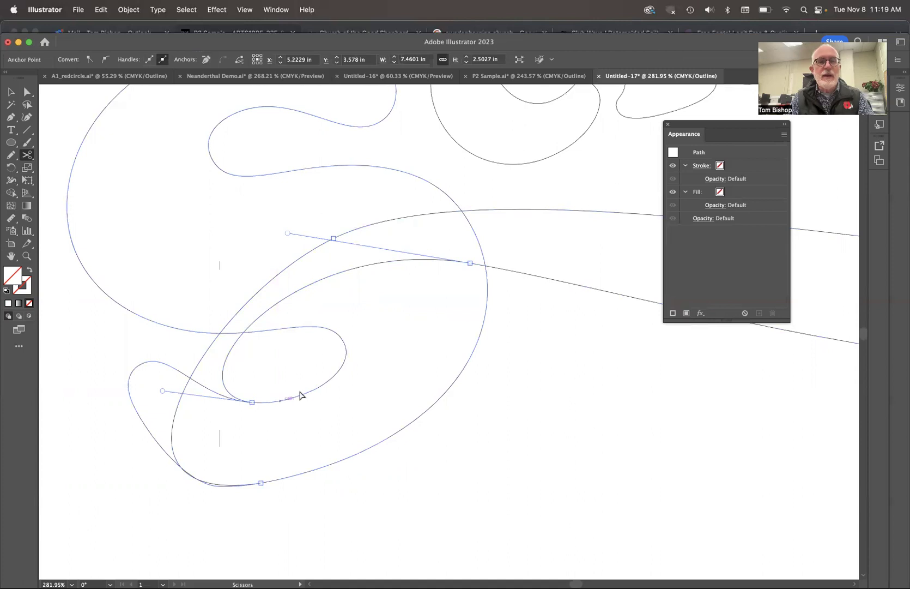
super+click(327, 383)
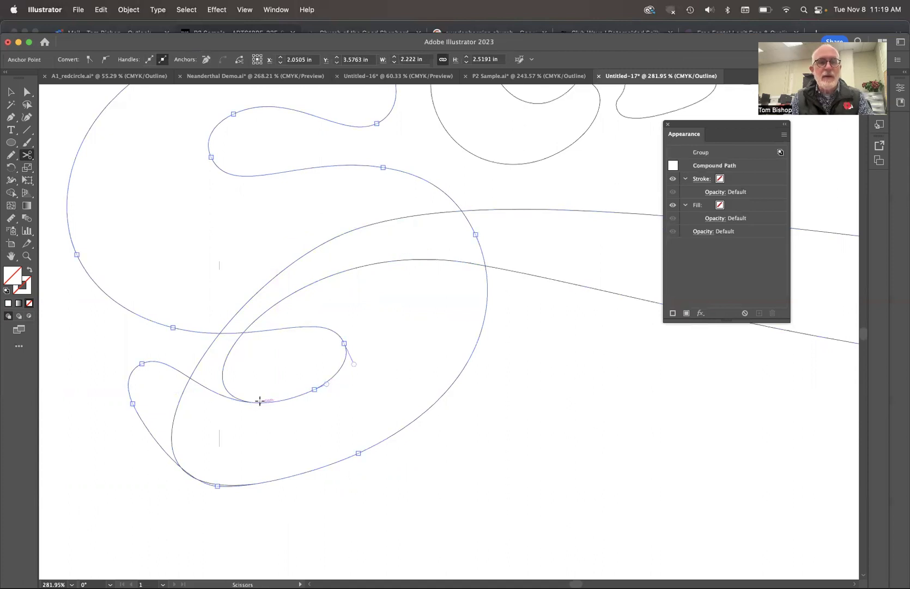
click(261, 401)
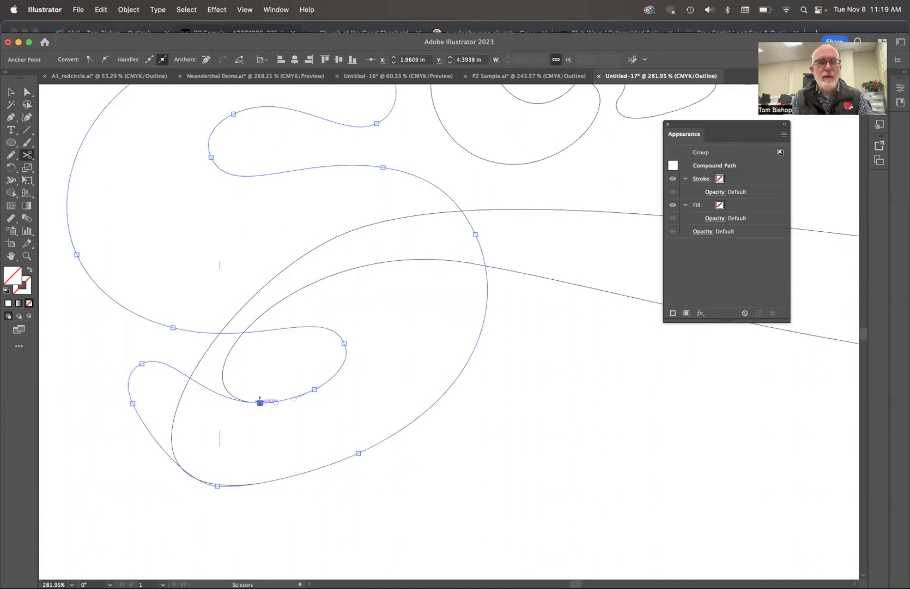
click(263, 482)
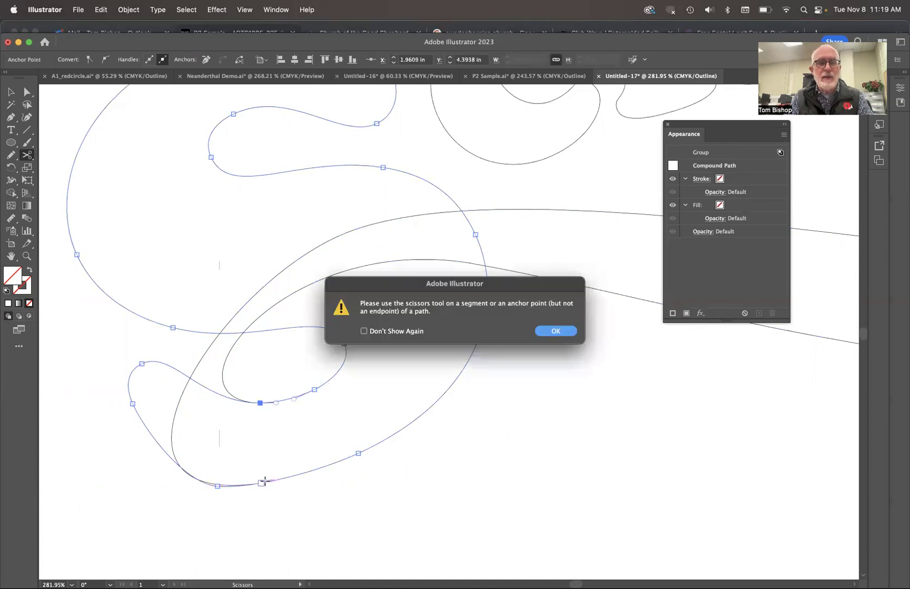
click(555, 331)
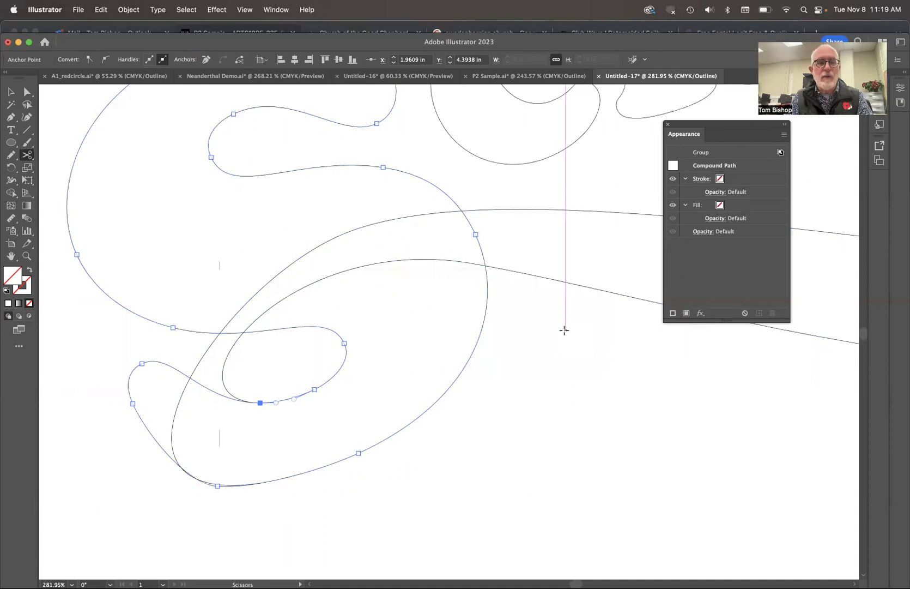
click(276, 479)
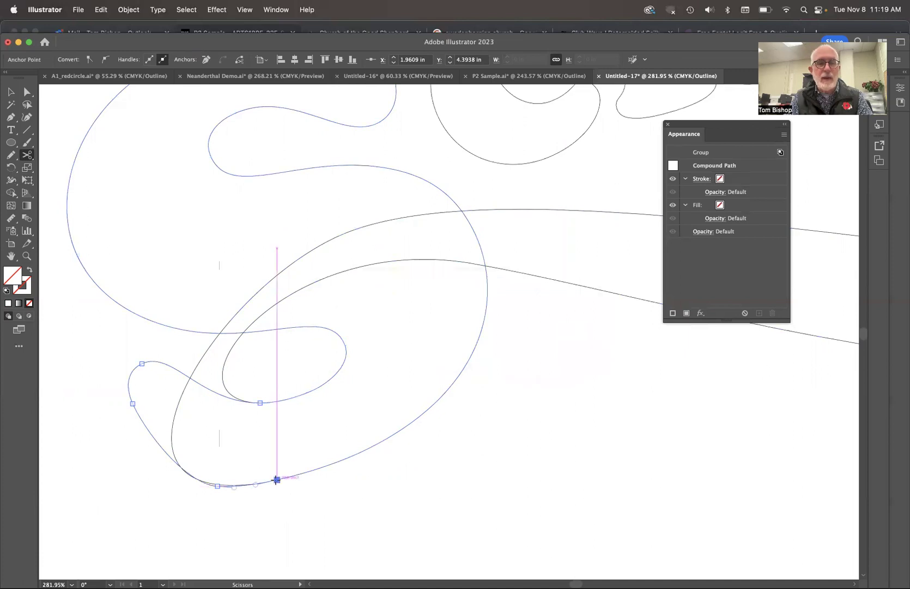
- Delete the cut-off terminal of the S between its inner curl and base, leaving the outline open beside the swash ends
super+click(320, 495)
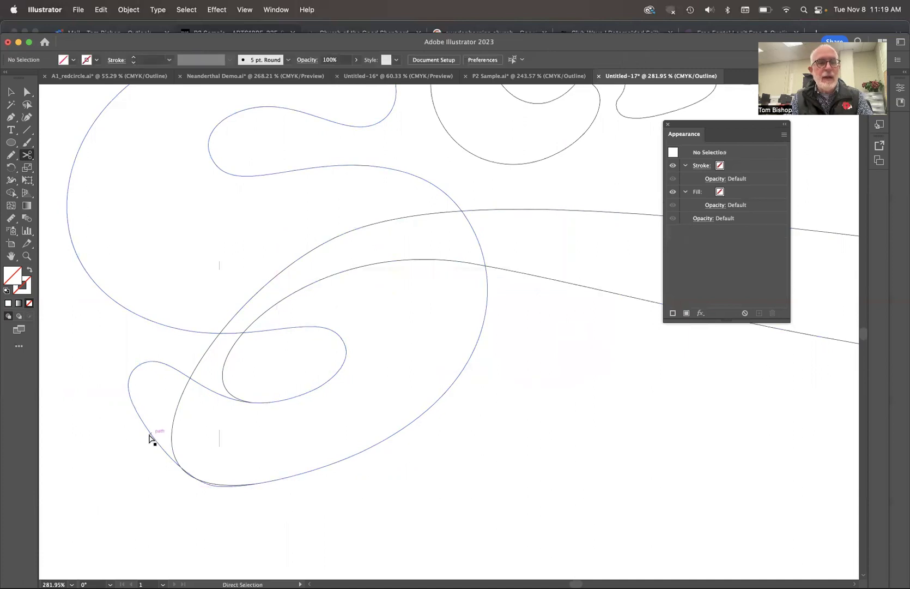
super+click(149, 435)
key(Delete)
super+click(149, 434)
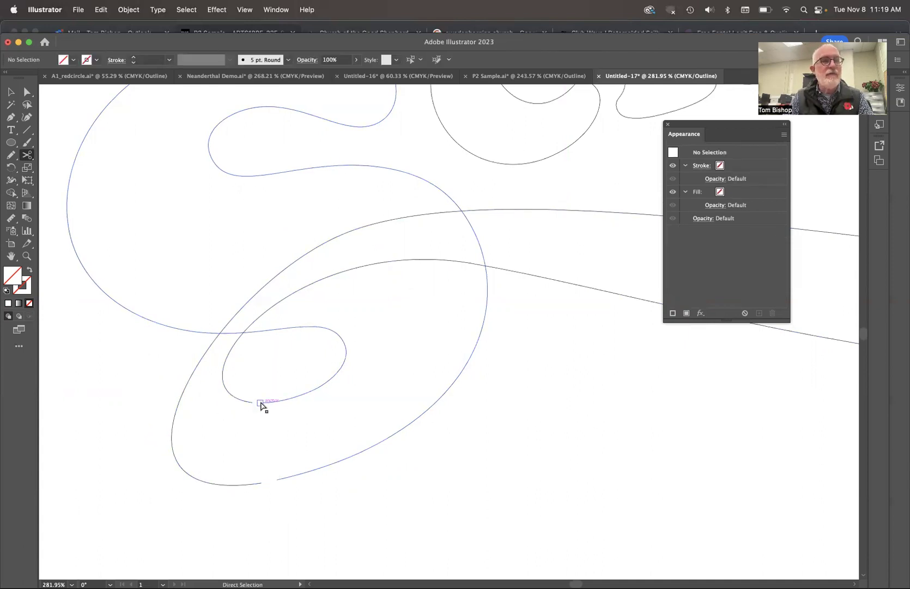
- Move the S outline's two open end anchors onto the matching swash endpoints, and turn on Snap to Point
click(28, 92)
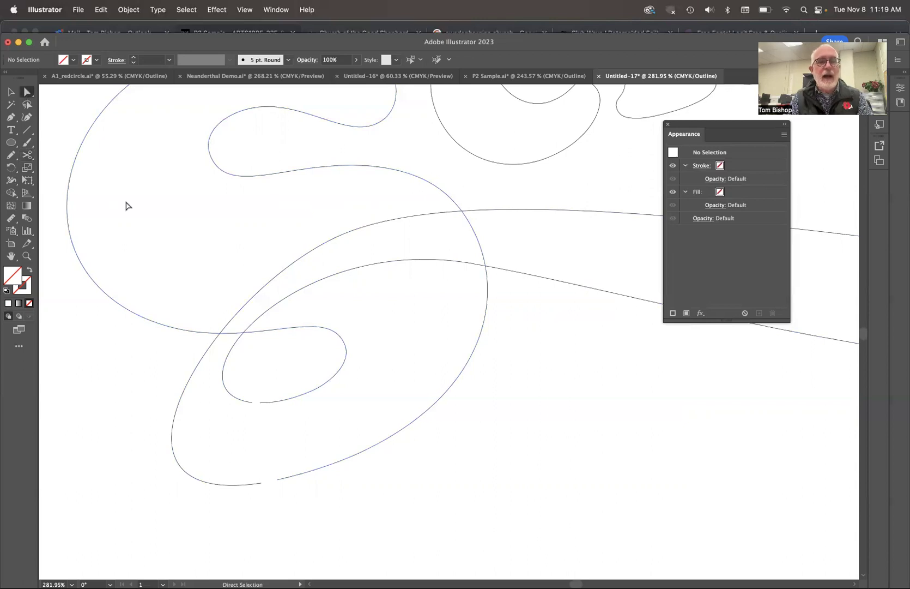
drag(260, 404, 252, 406)
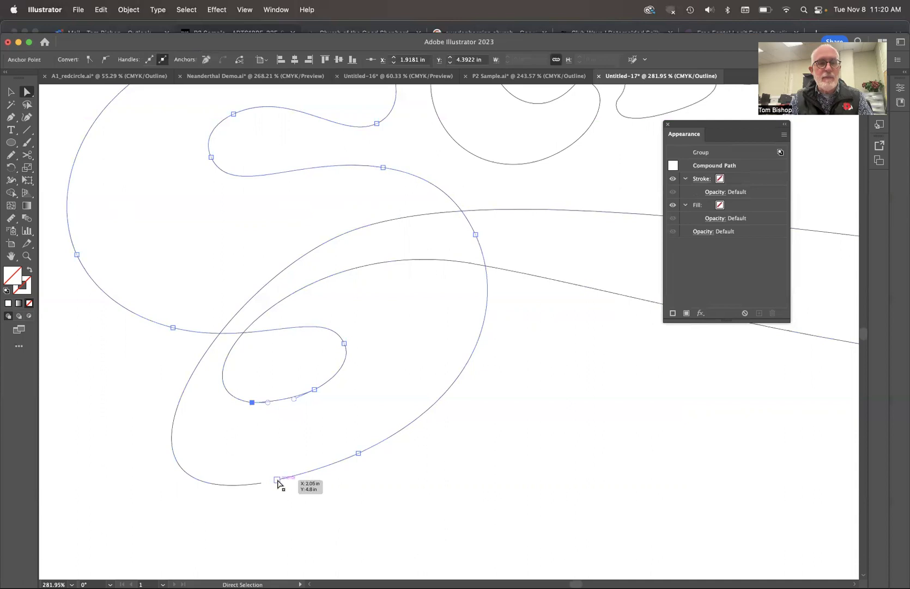
drag(277, 482, 262, 484)
click(246, 10)
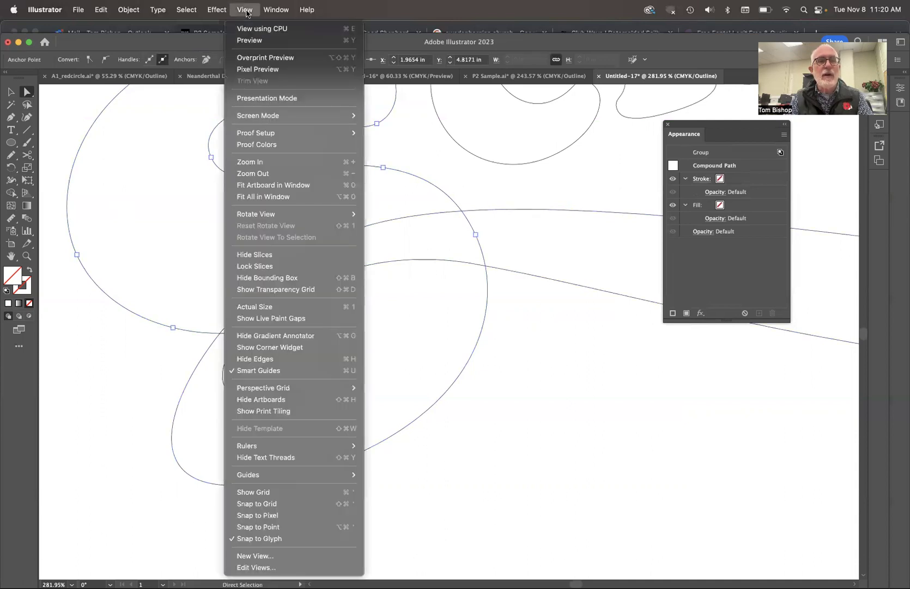
click(268, 526)
click(382, 486)
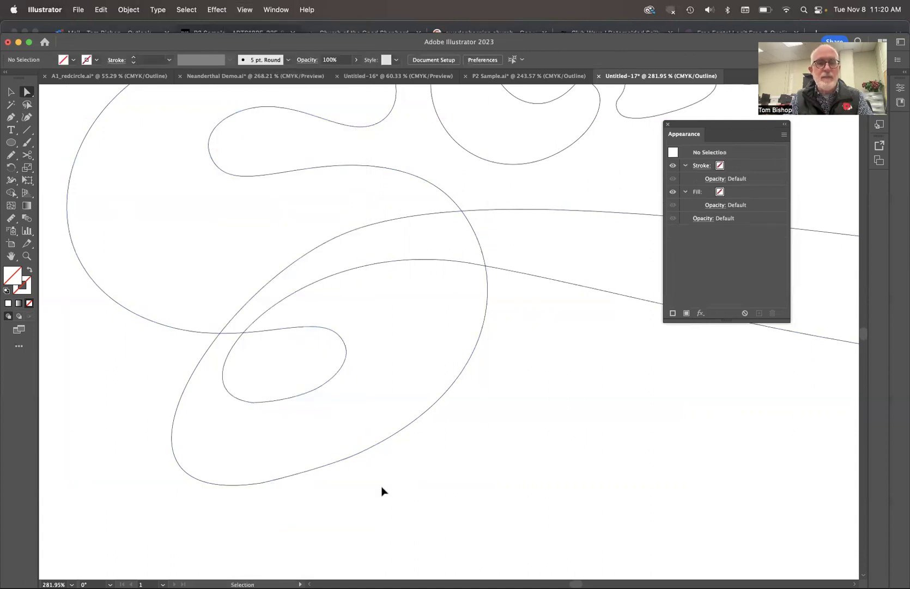
- Check the artwork in Preview and Outline, and select the S and the swash in turn to examine whether they are separate paths
key(super+y)
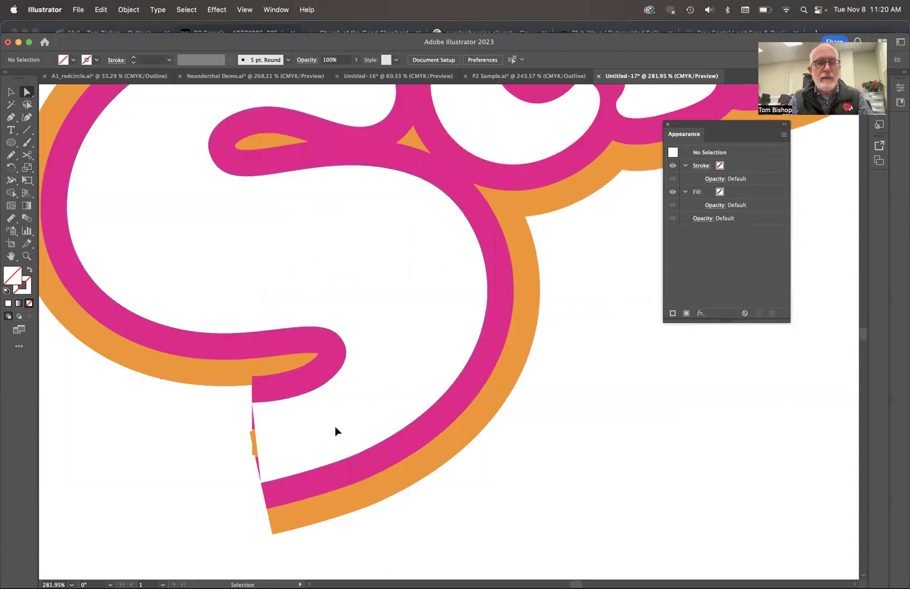
key(super+y)
click(290, 399)
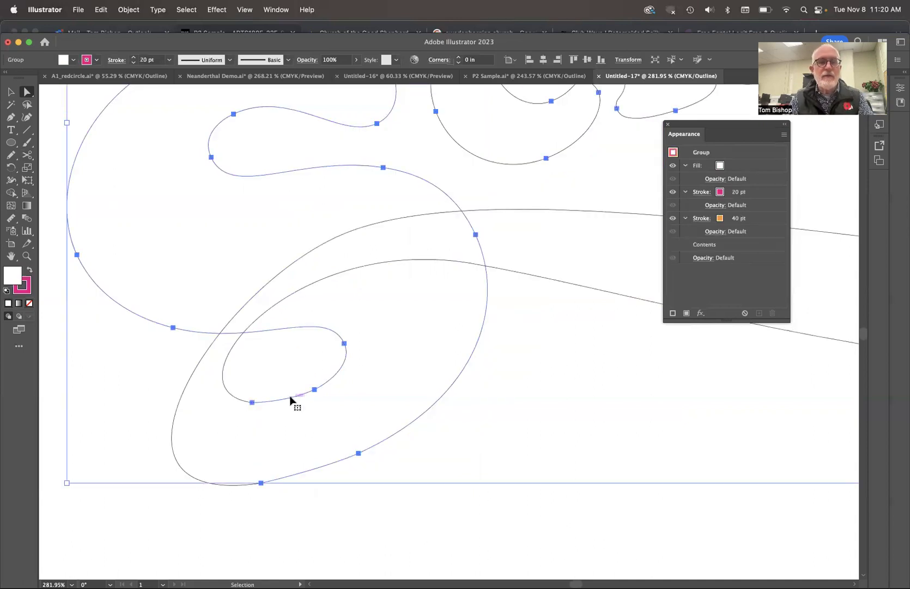
click(573, 287)
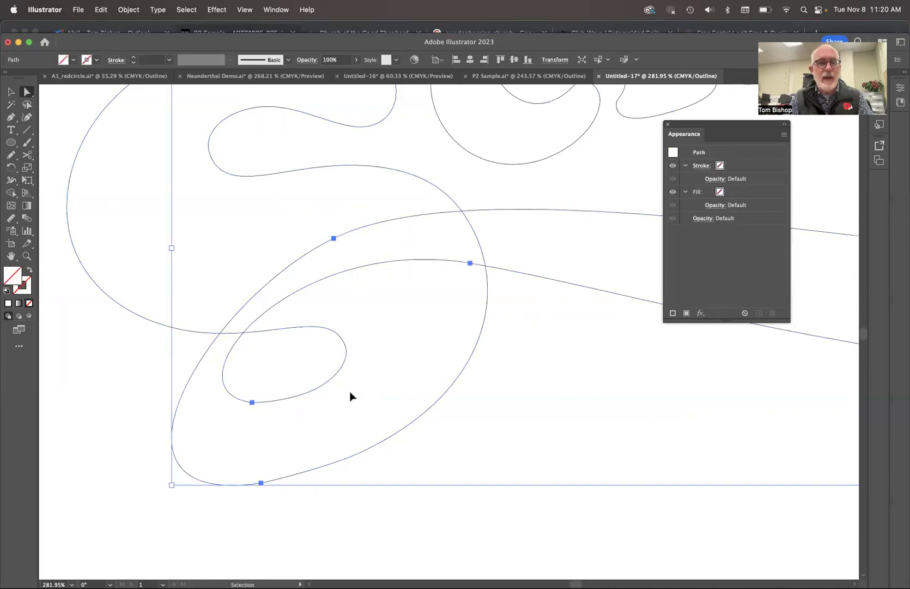
click(279, 377)
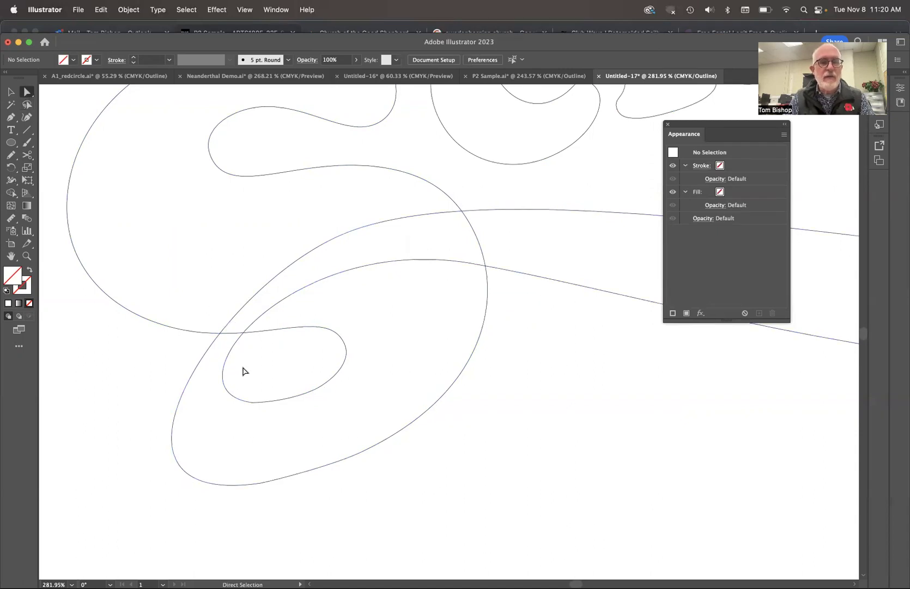
- Join the overlapping endpoints of the S and the swash at the inner curl, and deselect
drag(240, 388, 279, 423)
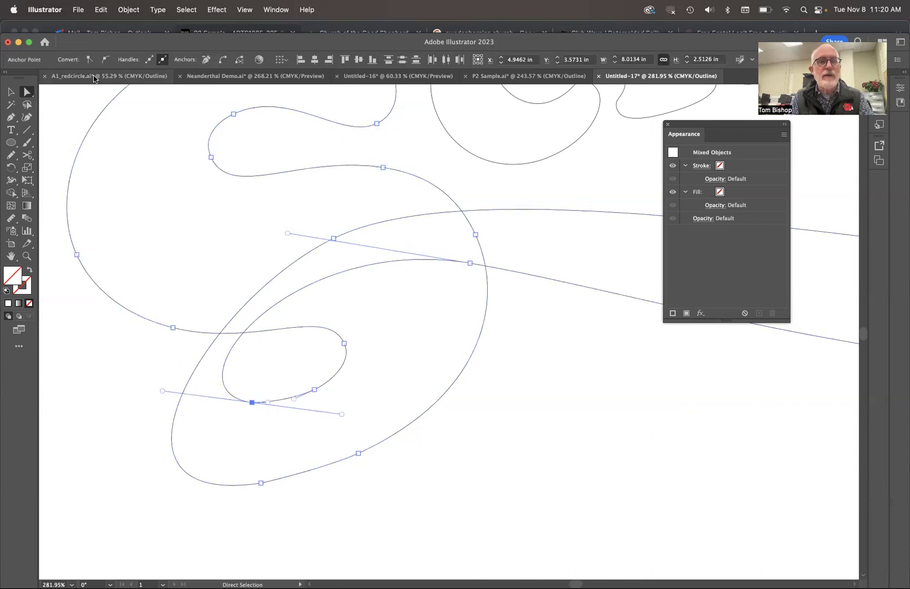
click(128, 10)
mouse_move(119, 293)
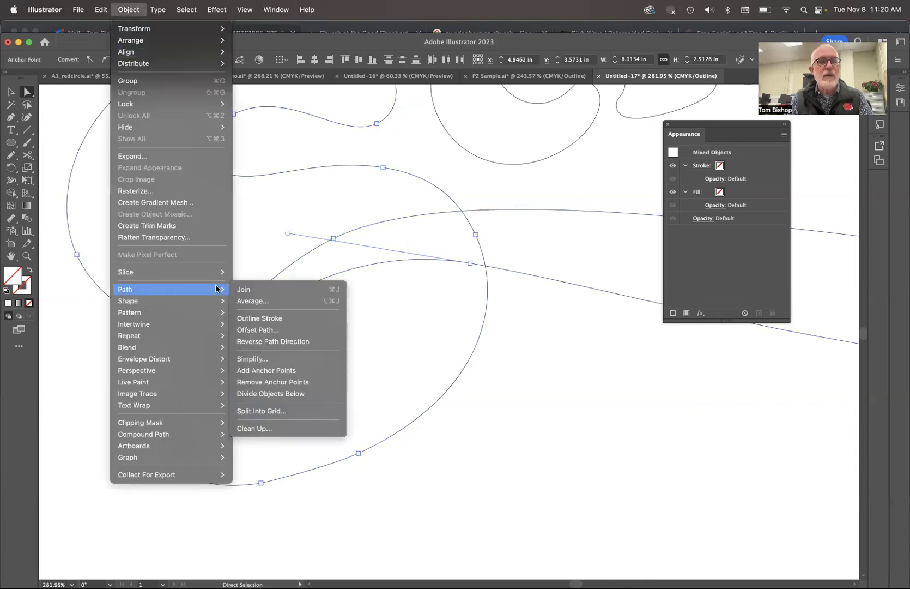
click(249, 290)
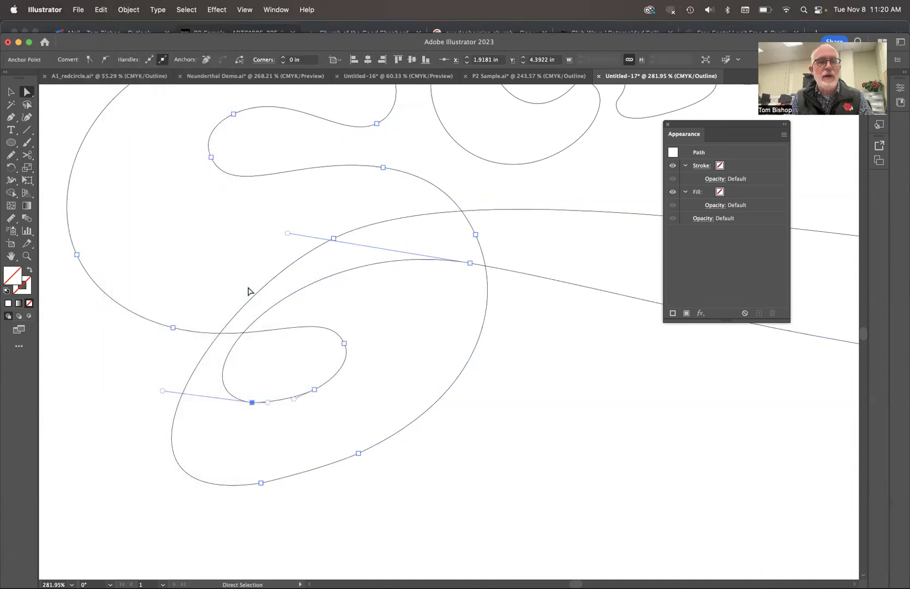
click(260, 351)
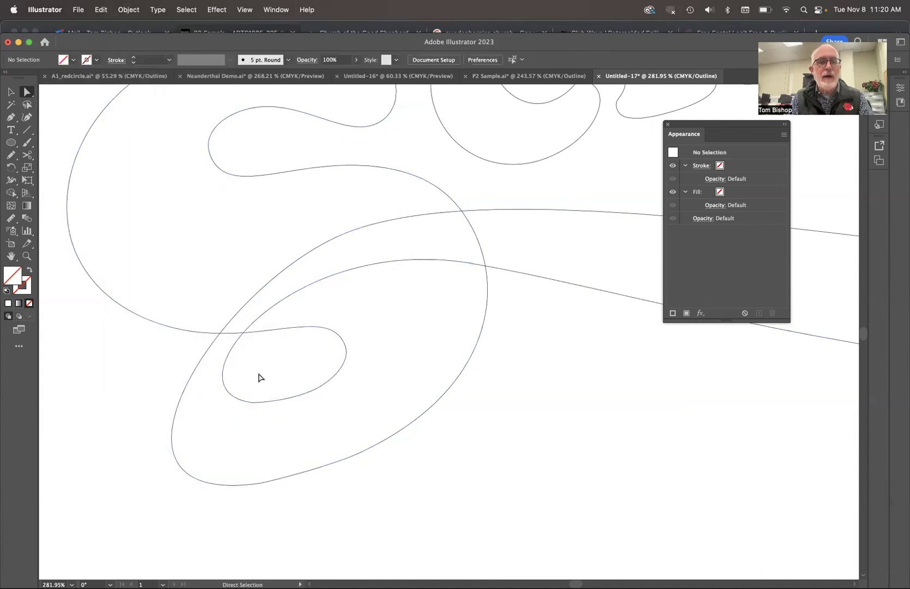
- Join the overlapping endpoints of the S and the swash along the base of the S, and deselect
right_click(238, 473)
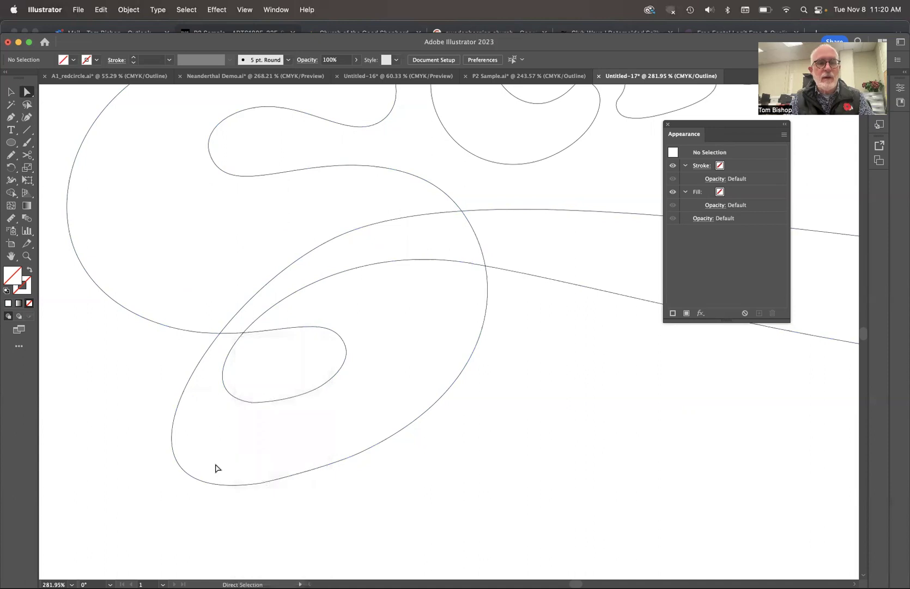
drag(250, 477, 291, 502)
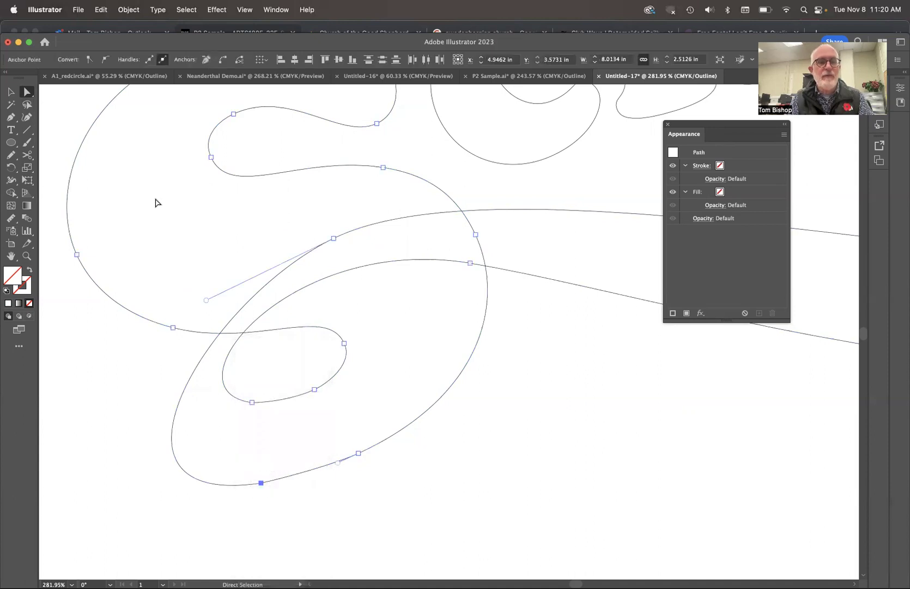
click(130, 10)
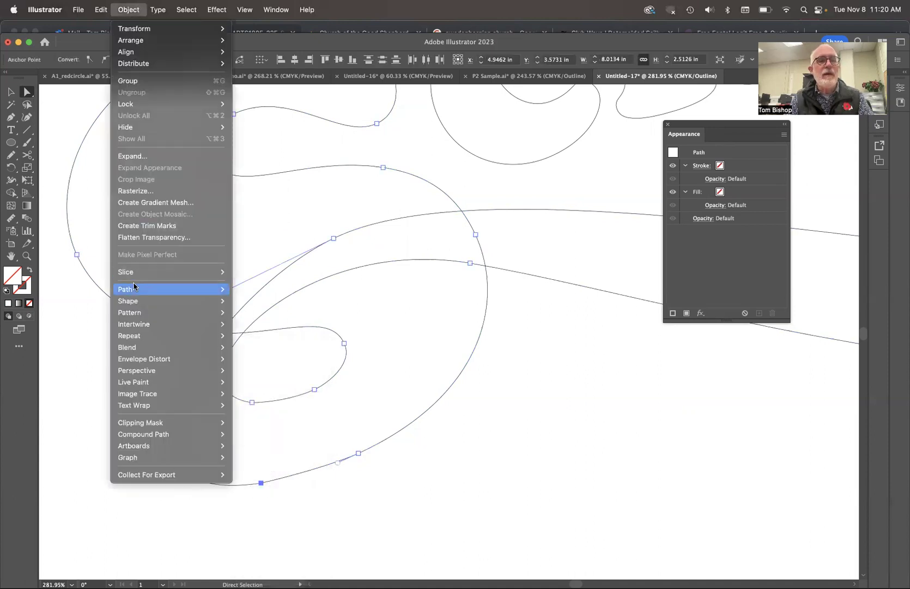
mouse_move(133, 288)
click(246, 288)
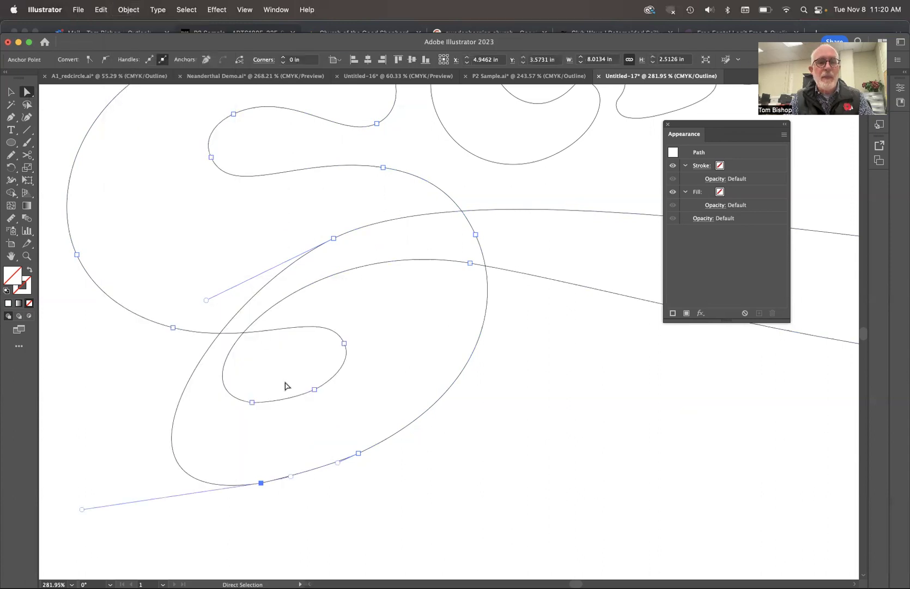
click(295, 412)
- Unite the joined S and swash path with Pathfinder to remove its overlapping inner lines, and deselect it
click(299, 400)
scroll(300, 402, down, 3)
scroll(300, 403, down, 2)
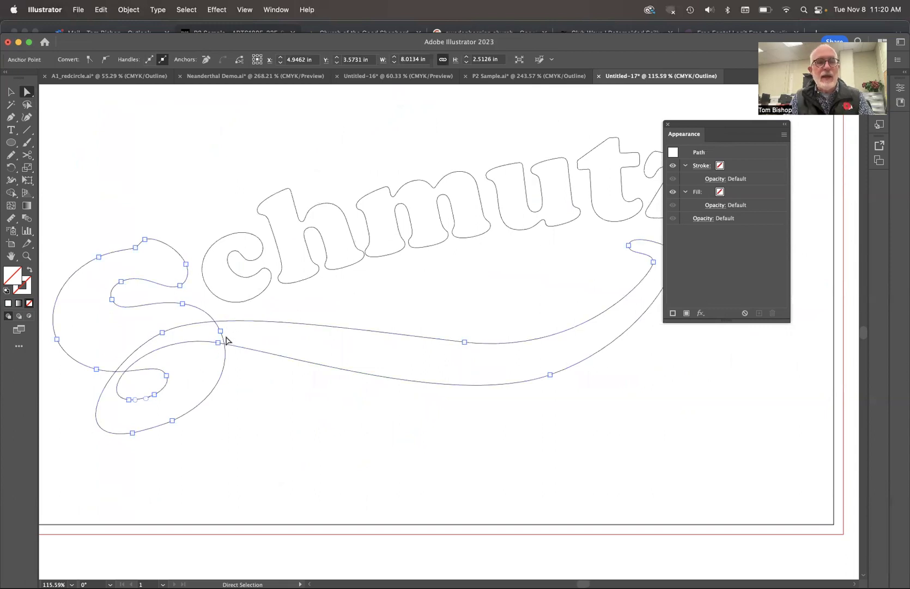
click(277, 9)
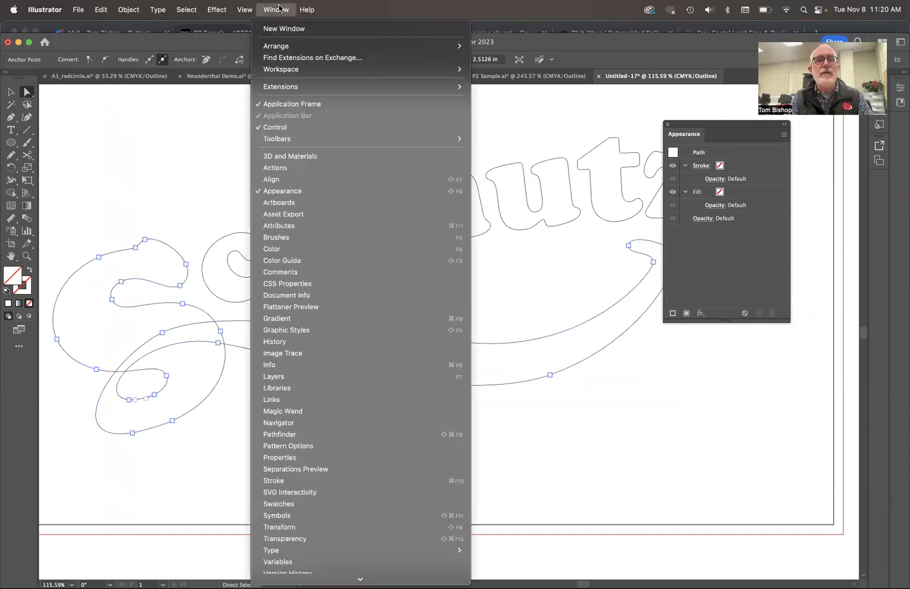
click(291, 434)
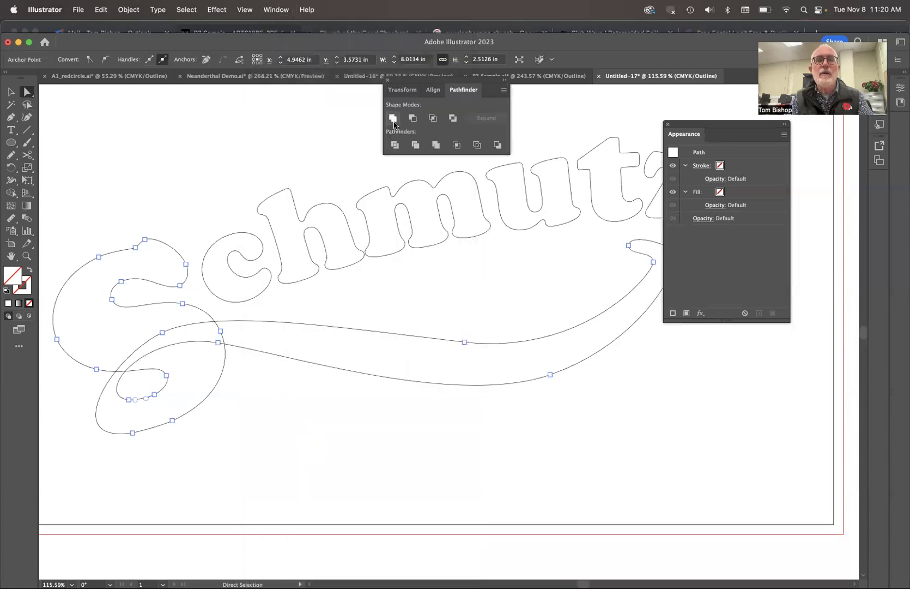
click(393, 118)
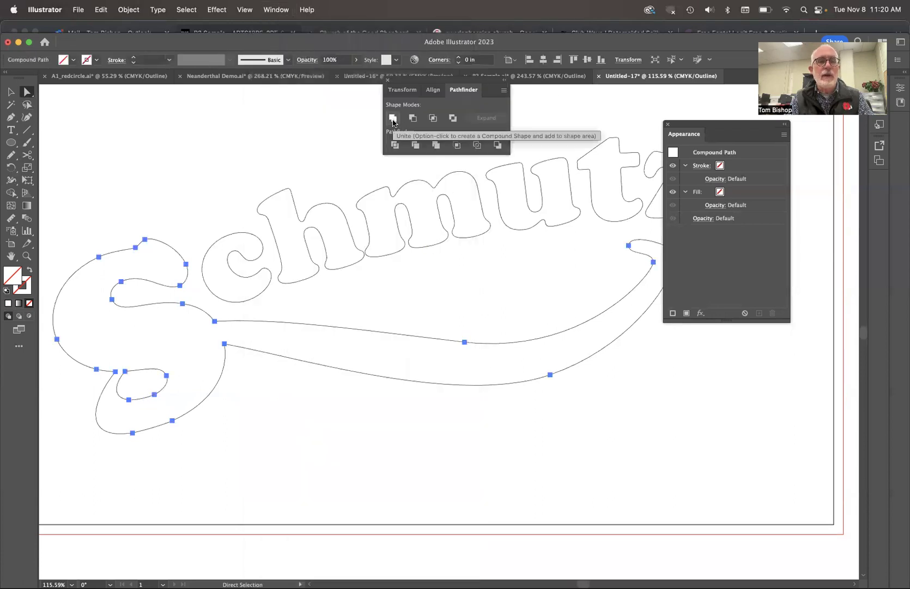
click(379, 304)
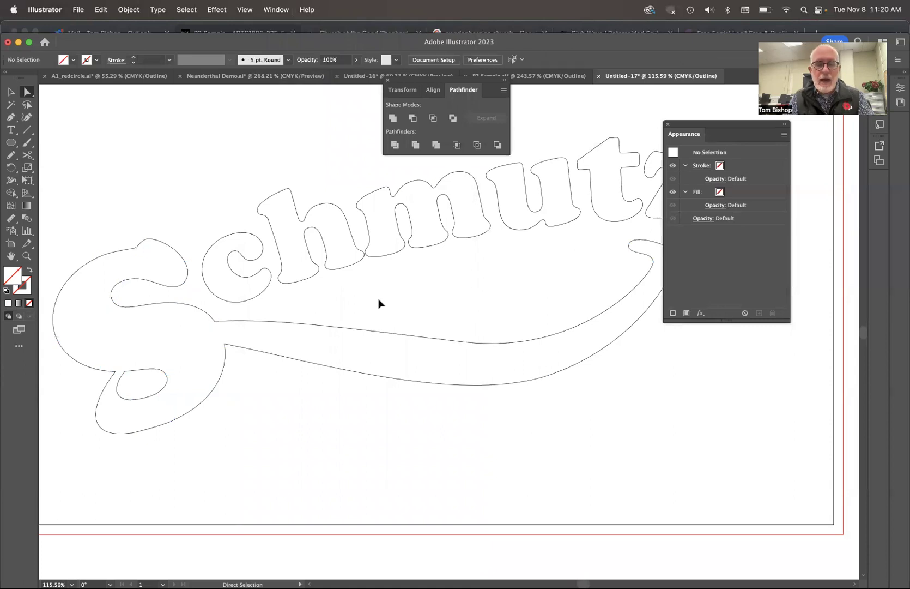
- Check the united S and swash in Preview and Outline, and review the lettering on the whole artboard and close up
key(super+y)
key(super+y)
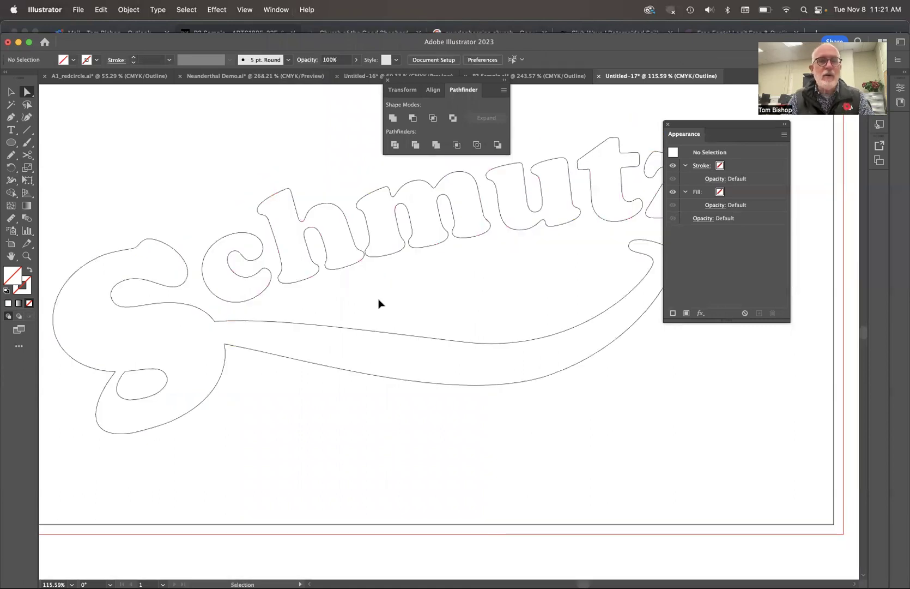
click(342, 331)
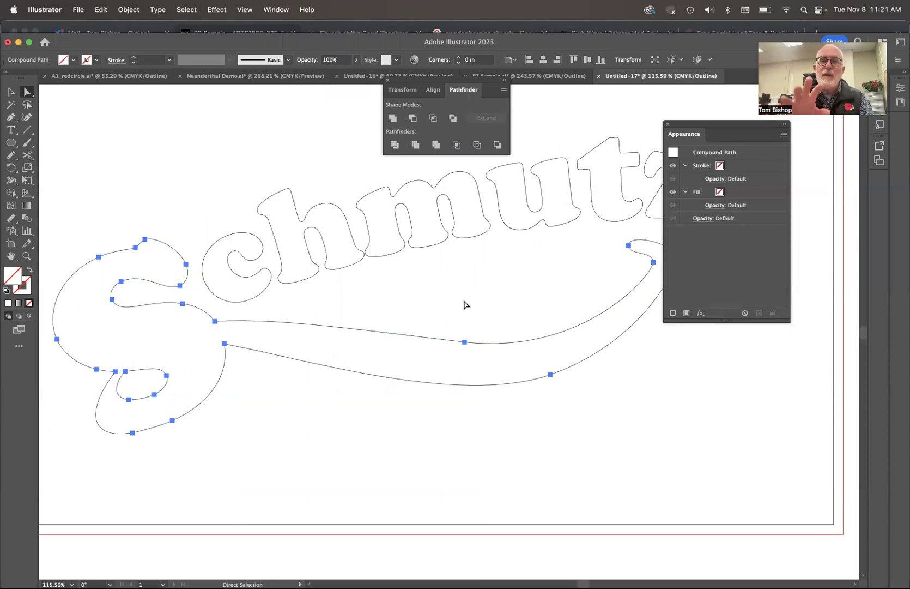
key(super+0)
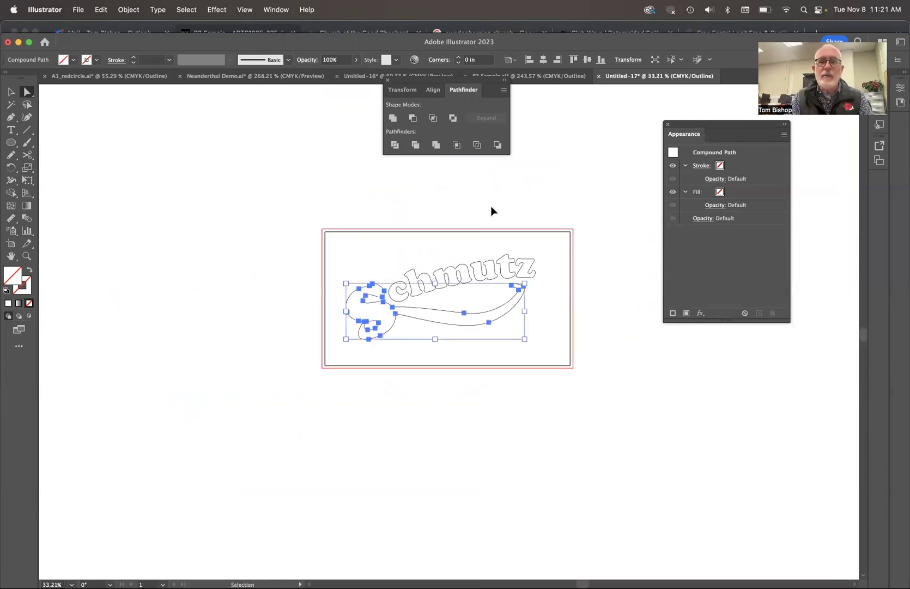
click(493, 210)
key(a)
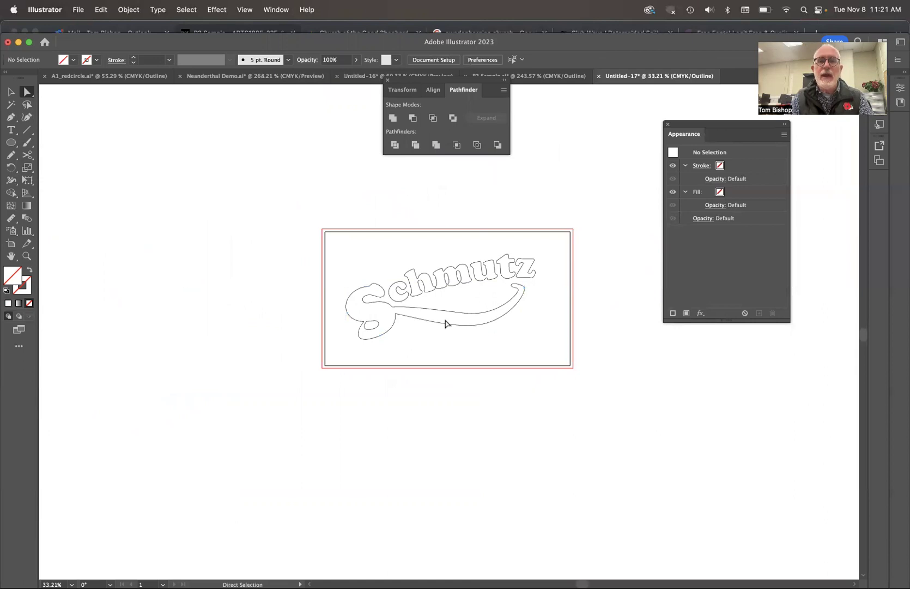
scroll(446, 324, up, 5)
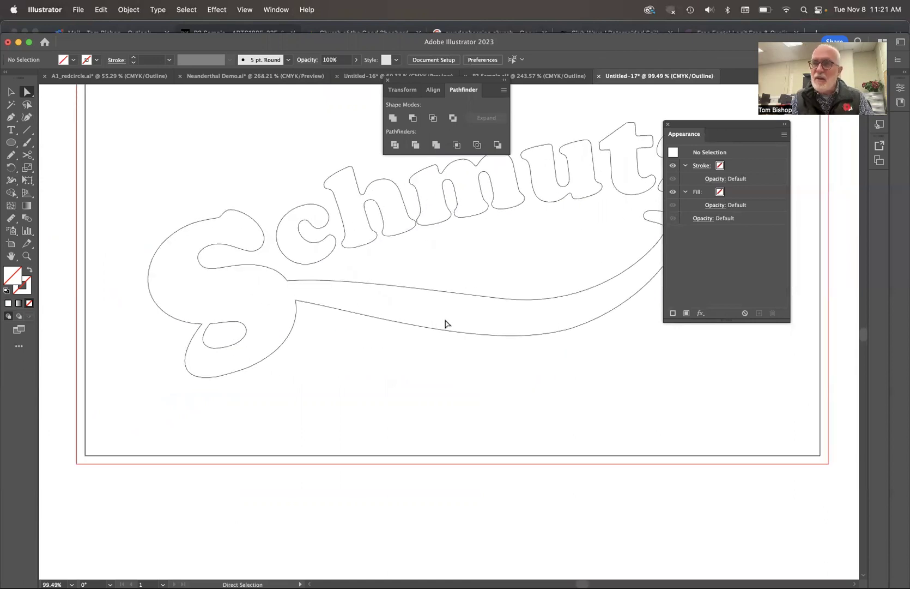